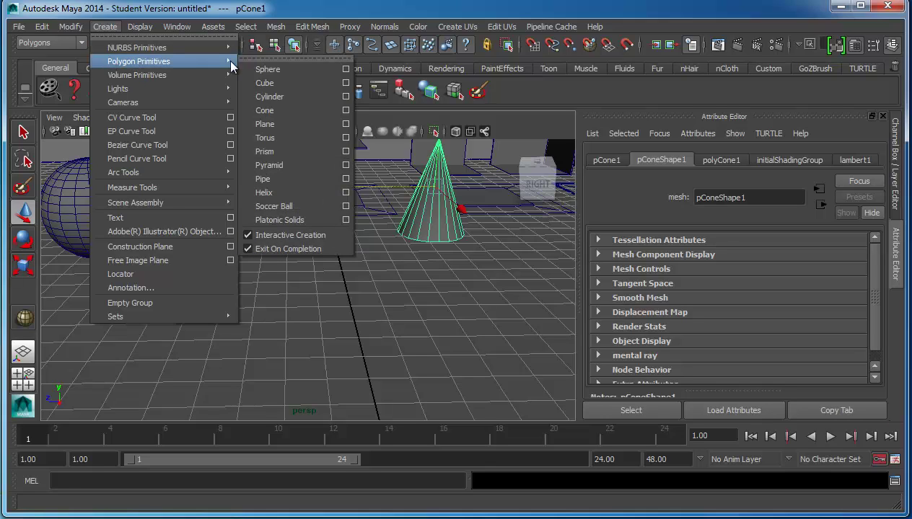
Create a polygon plane on the grid in front of the cone and activate the Move tool
click(279, 126)
drag(344, 279, 534, 317)
key(w)
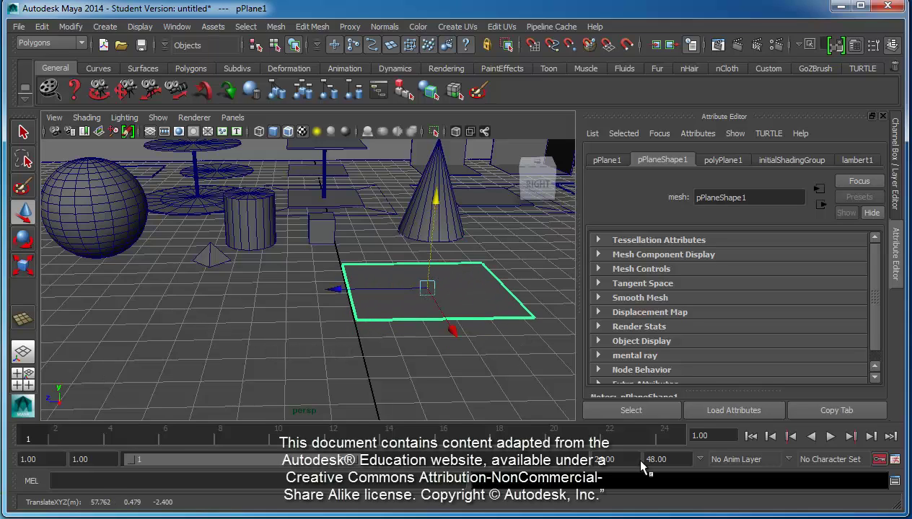
Rotate the plane about 40 degrees around the Z axis
alt+drag(432, 360, 250, 234)
alt+right_drag(250, 234, 263, 245)
alt+middle_drag(263, 244, 264, 255)
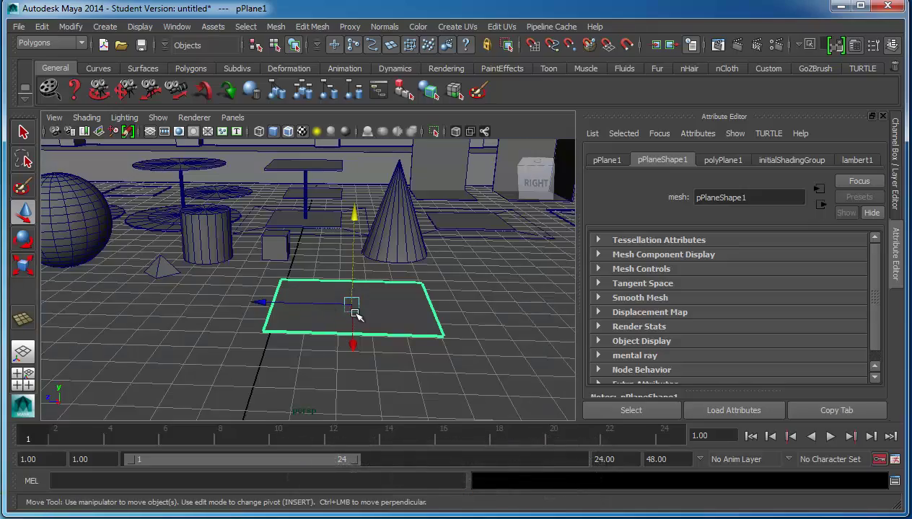
key(e)
drag(354, 307, 346, 230)
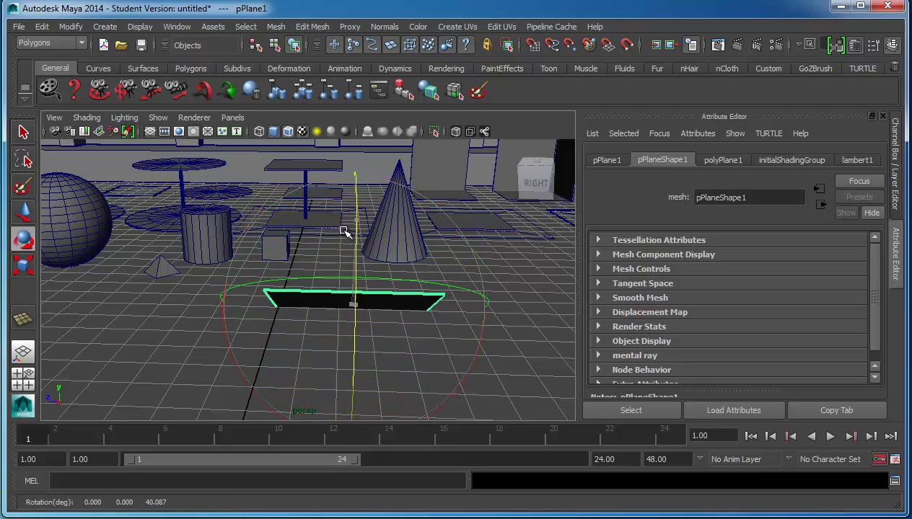
Scale the plane along its Z axis into a longer strip
key(r)
drag(220, 303, 310, 246)
key(w)
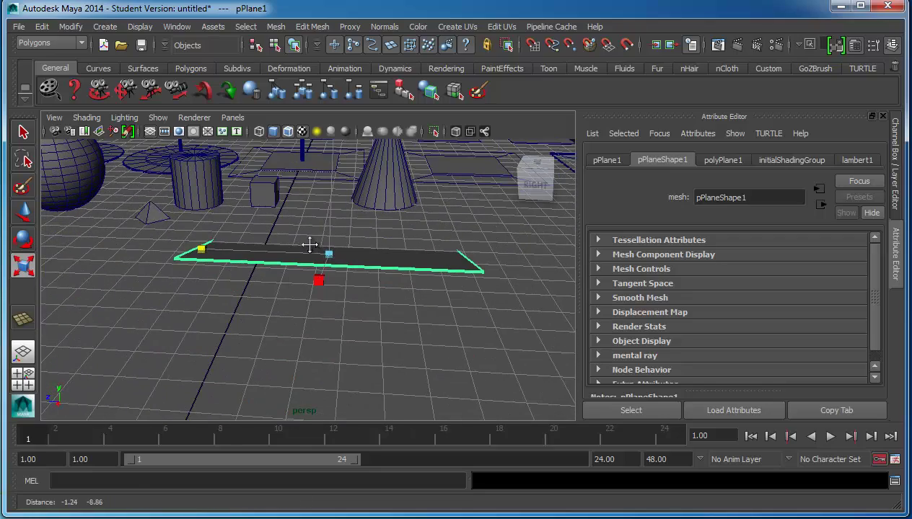
Switch the plane to vertex editing, select its near corner farthest from the sphere and activate the Move tool
right_click(370, 259)
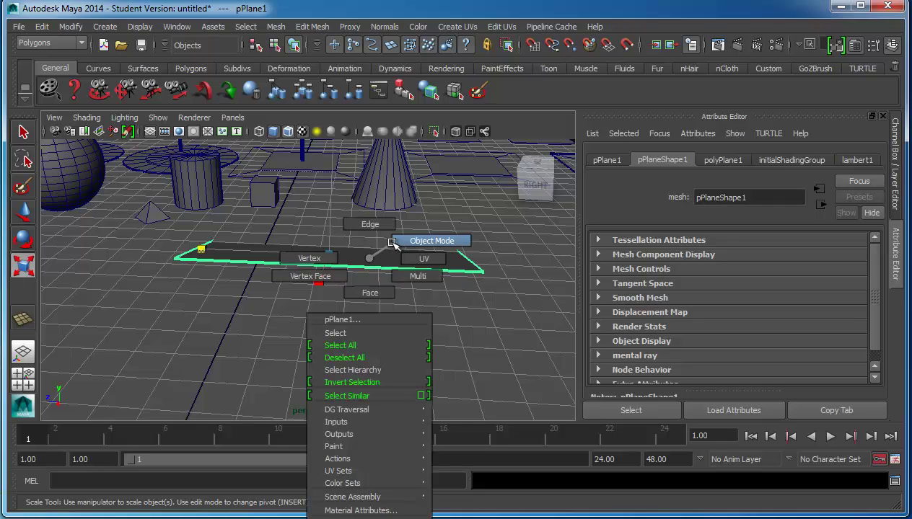
click(307, 258)
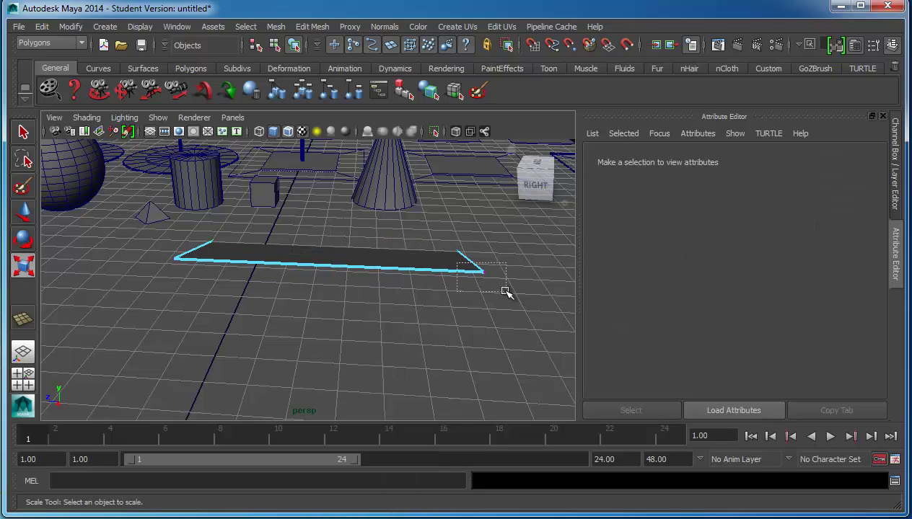
drag(505, 292, 411, 267)
key(w)
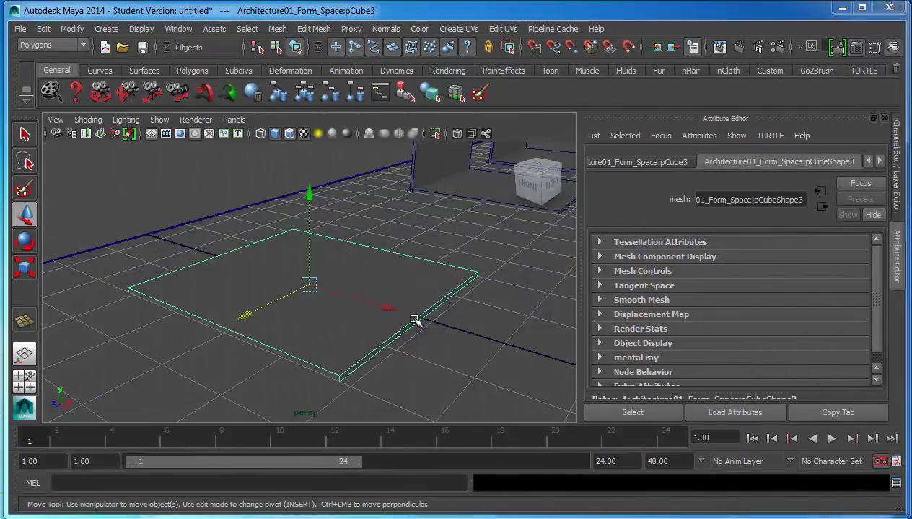
Examine the form and space models from several angles, selecting the box's side panel and its top slab
alt+drag(417, 319, 531, 312)
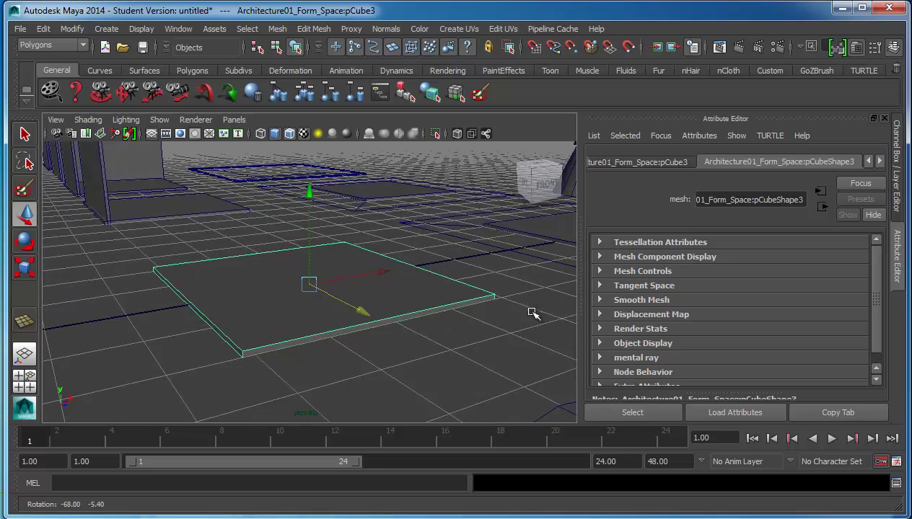
alt+right_drag(531, 312, 292, 300)
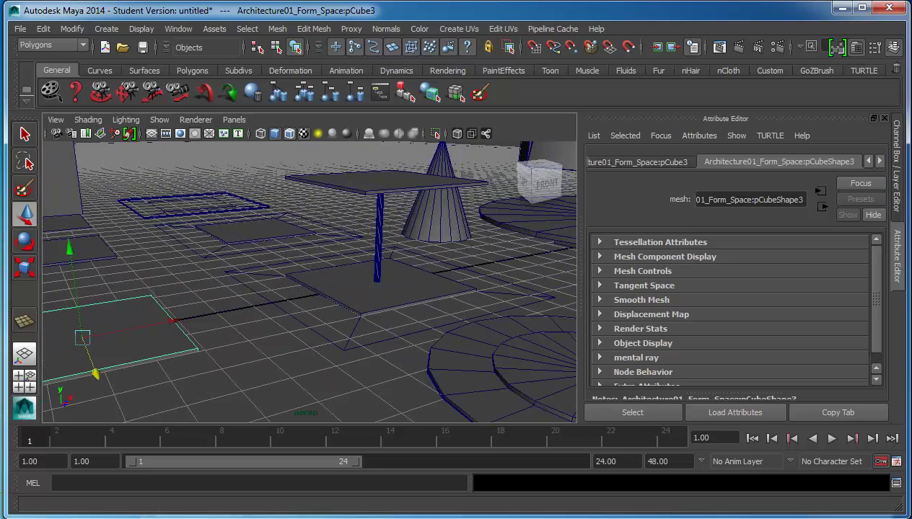
alt+drag(349, 289, 355, 245)
alt+right_drag(355, 245, 306, 299)
alt+drag(310, 299, 413, 285)
alt+right_drag(414, 285, 259, 287)
click(260, 288)
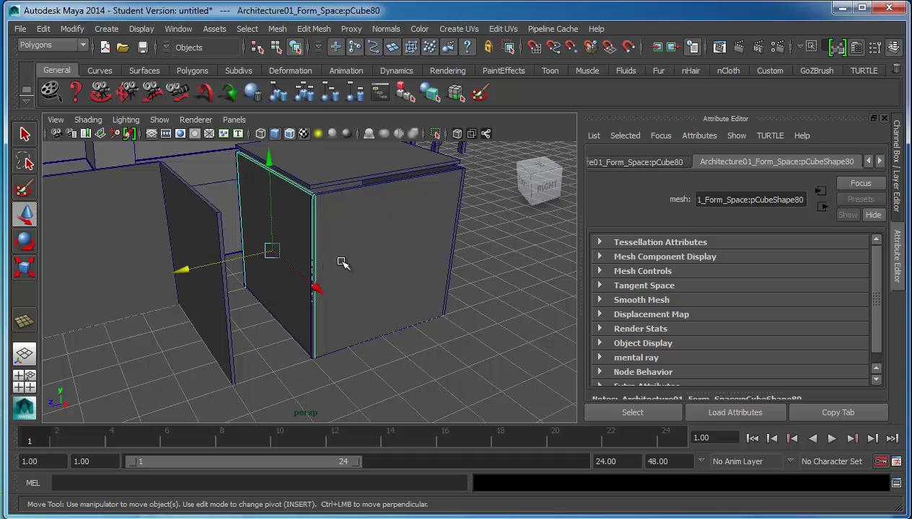
alt+drag(340, 260, 350, 230)
alt+right_drag(350, 230, 332, 299)
click(332, 299)
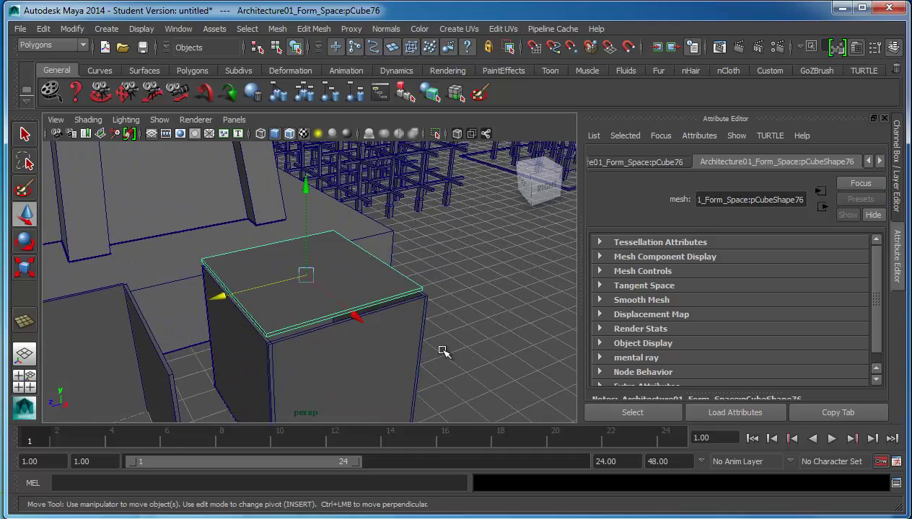
alt+right_drag(442, 351, 173, 210)
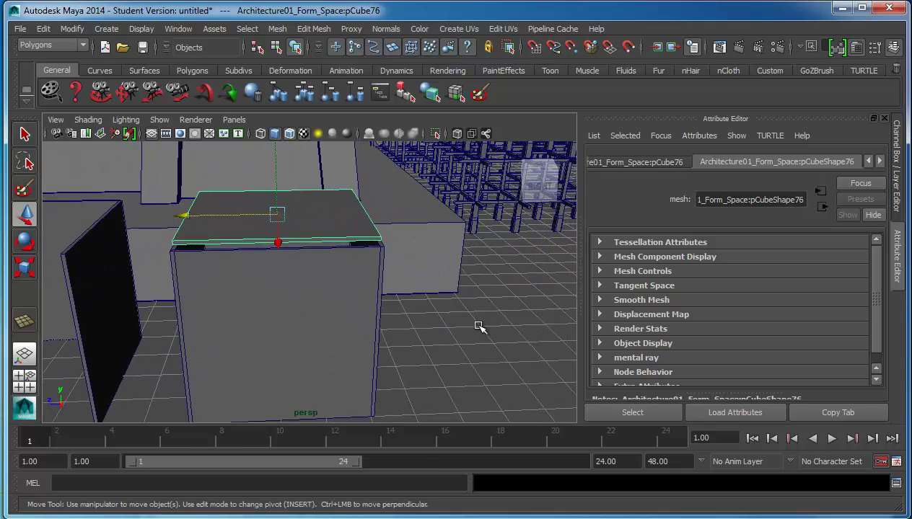
mouse_move(460, 320)
alt+mouse_down()
mouse_move(430, 312)
mouse_move(448, 317)
alt+mouse_up()
alt+middle_drag(448, 317, 462, 319)
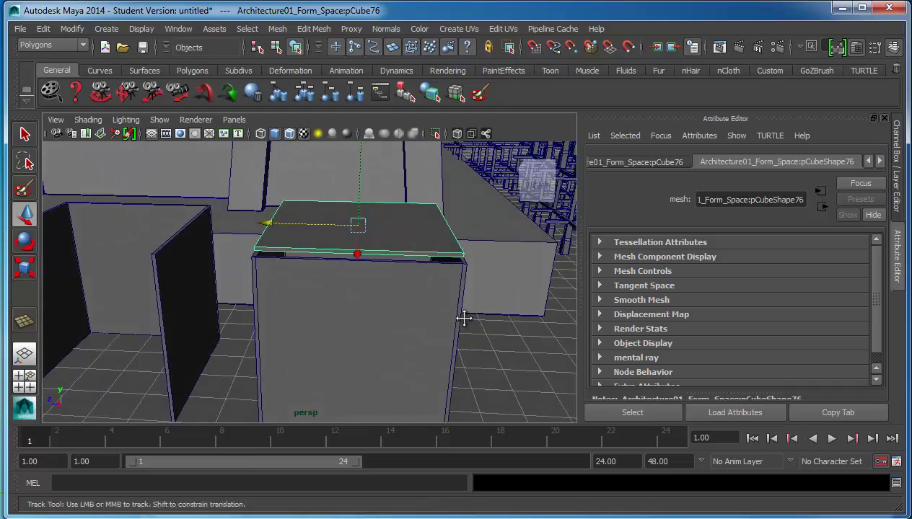
alt+right_drag(462, 319, 264, 281)
alt+drag(264, 281, 373, 268)
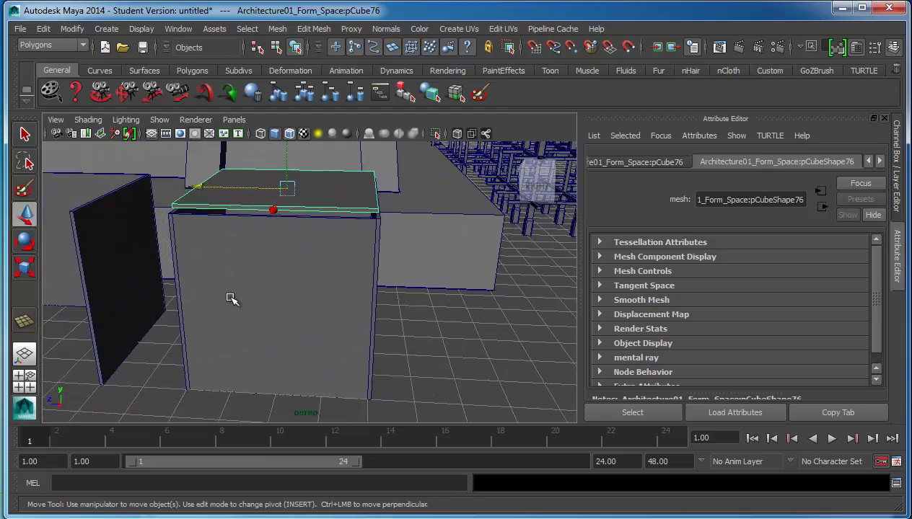
alt+drag(233, 299, 302, 281)
alt+right_drag(377, 245, 312, 320)
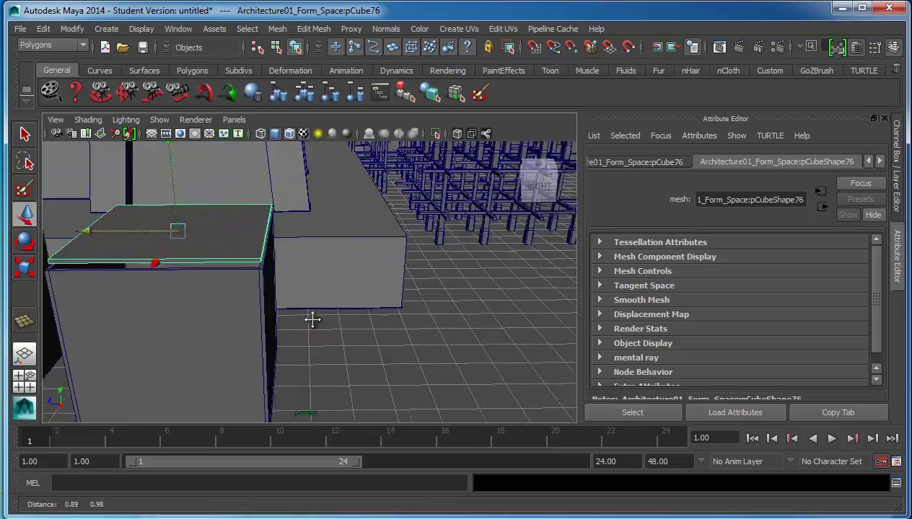
alt+middle_drag(311, 319, 373, 291)
scroll(387, 274, up, 3)
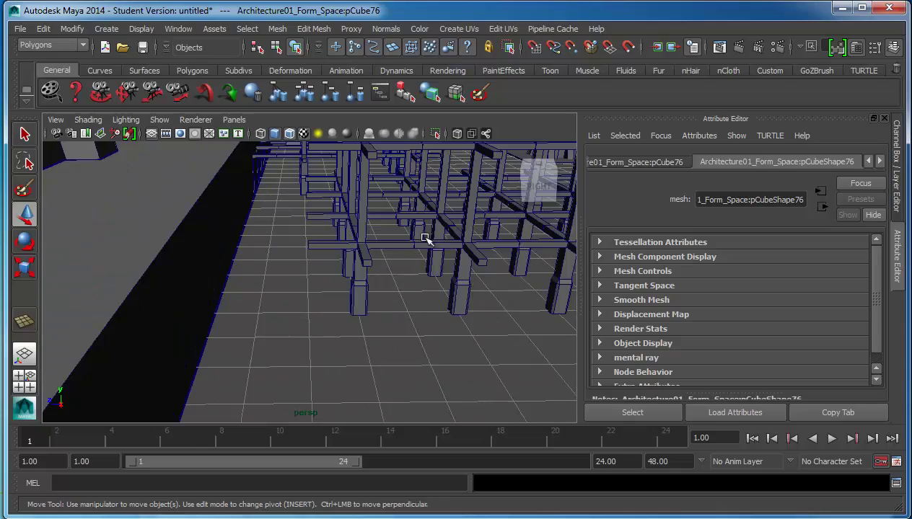
Inspect the post-and-beam lattice and the roofed pavilion, selecting each structure and viewing it from different sides
alt+right_drag(425, 239, 326, 320)
click(299, 278)
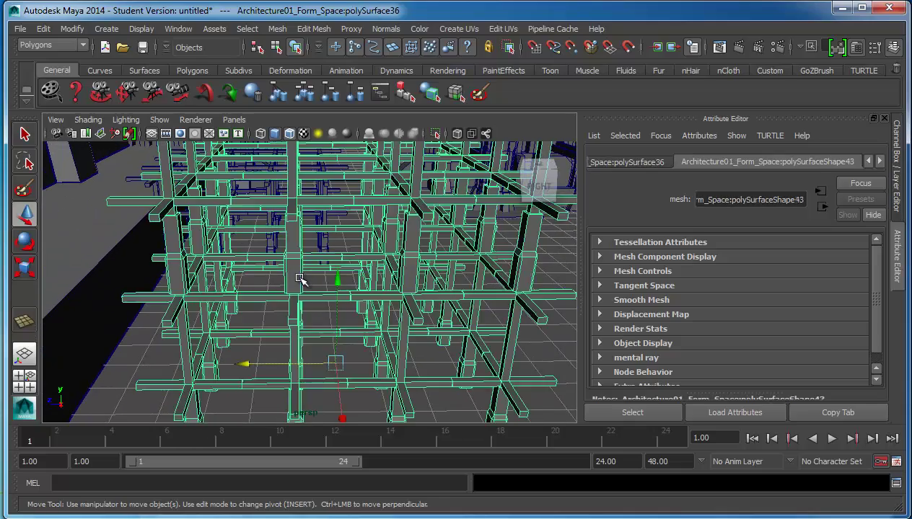
alt+drag(360, 228, 362, 290)
alt+middle_drag(371, 302, 106, 275)
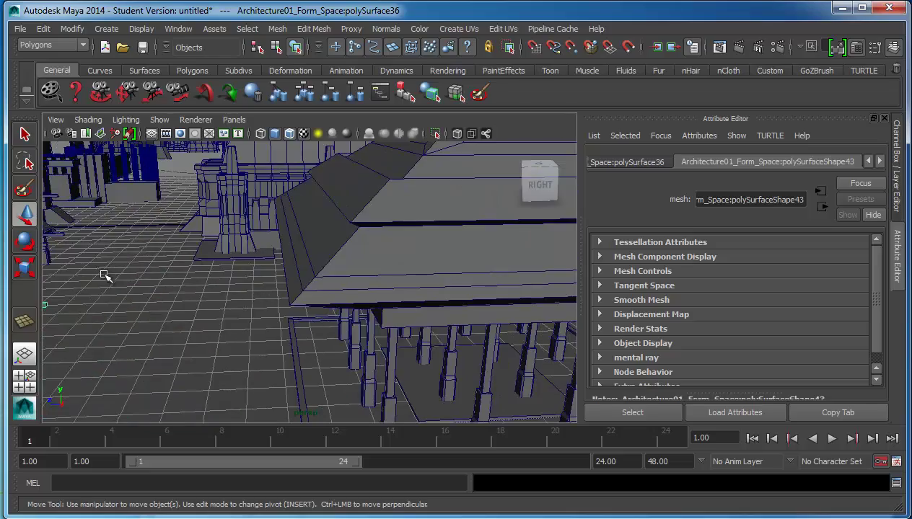
alt+middle_drag(235, 258, 211, 257)
alt+drag(210, 256, 313, 319)
click(313, 319)
alt+middle_drag(388, 355, 227, 330)
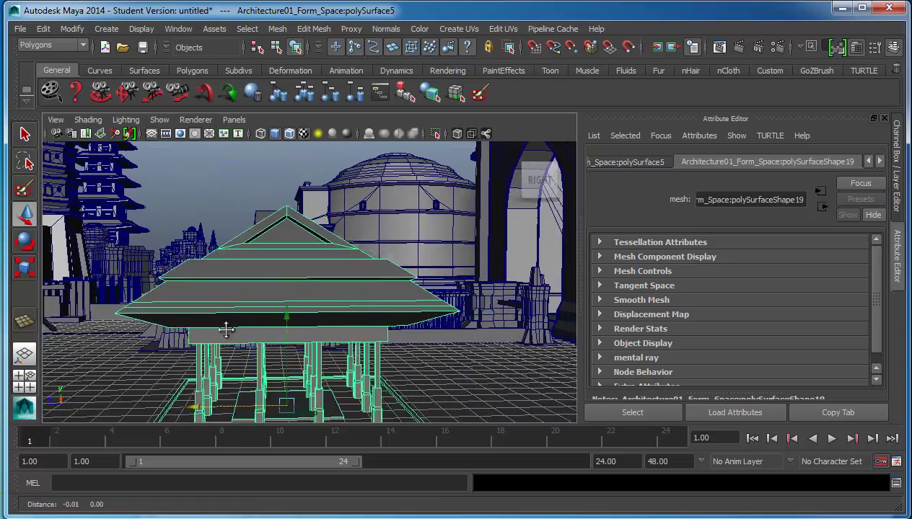
alt+drag(222, 376, 442, 331)
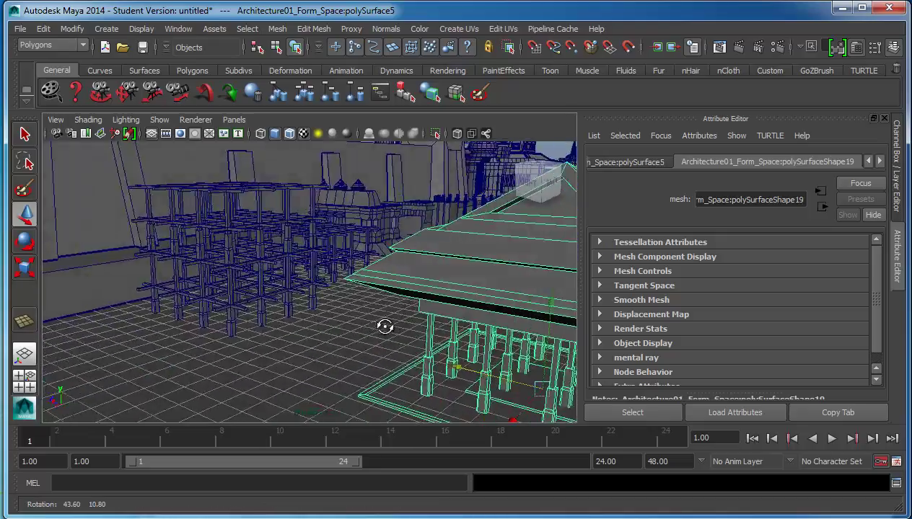
alt+middle_drag(471, 319, 475, 258)
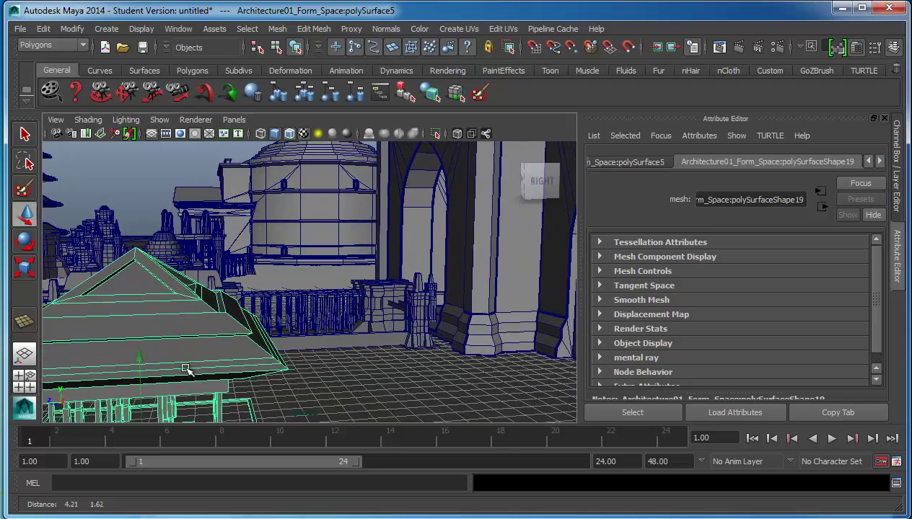
Examine the column grid, the long walled structure, the domed building with spires and the Hadrian Temple, selecting each in turn
click(309, 308)
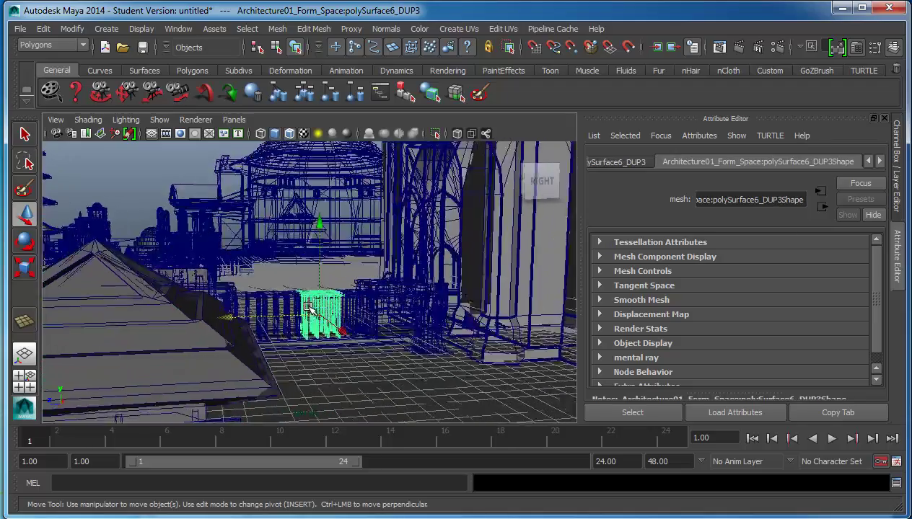
alt+drag(355, 321, 333, 325)
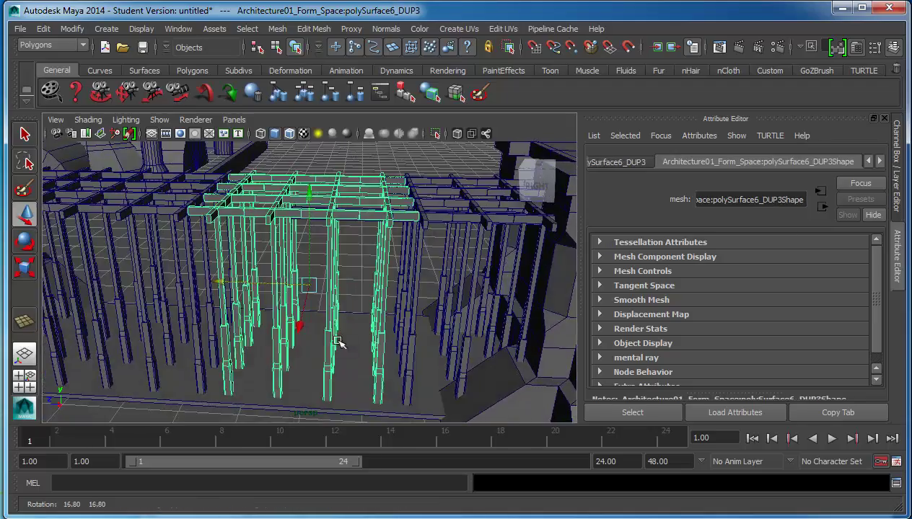
alt+middle_drag(377, 302, 258, 258)
alt+right_drag(259, 258, 319, 261)
click(325, 260)
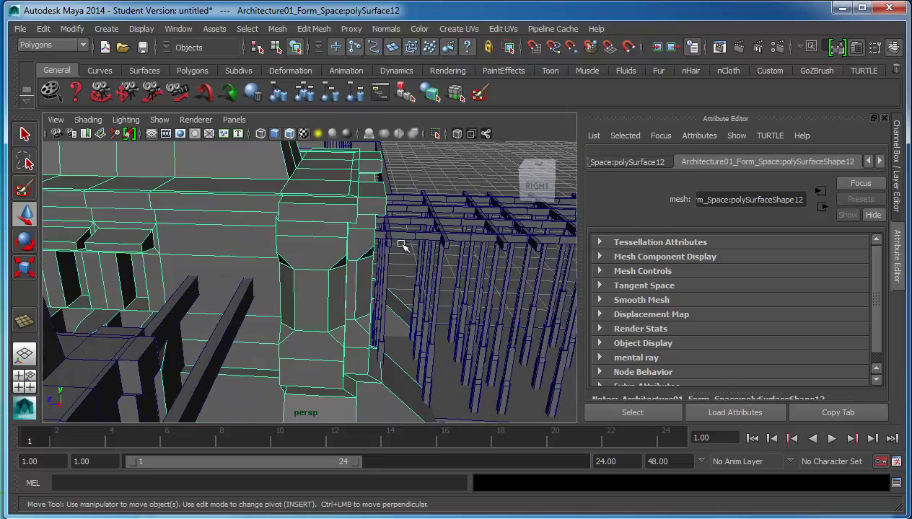
alt+drag(402, 254, 507, 244)
alt+drag(575, 251, 441, 260)
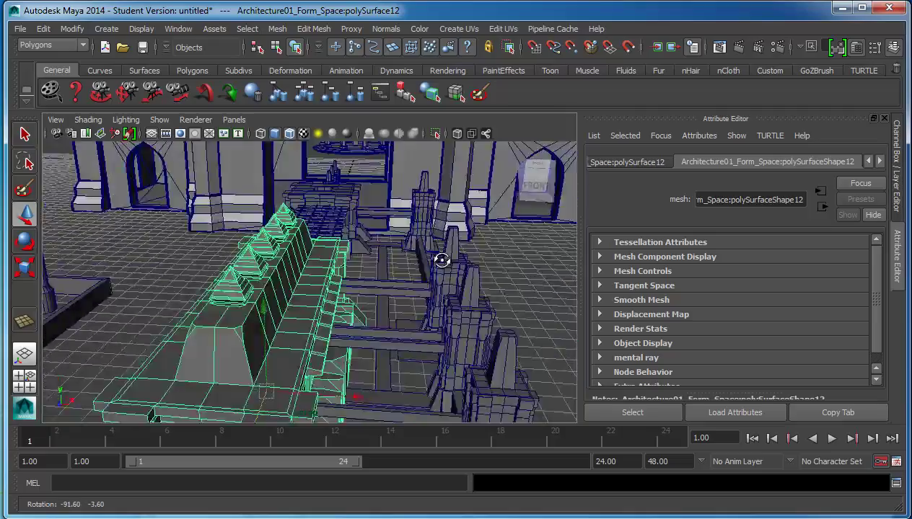
alt+drag(280, 246, 365, 264)
click(254, 268)
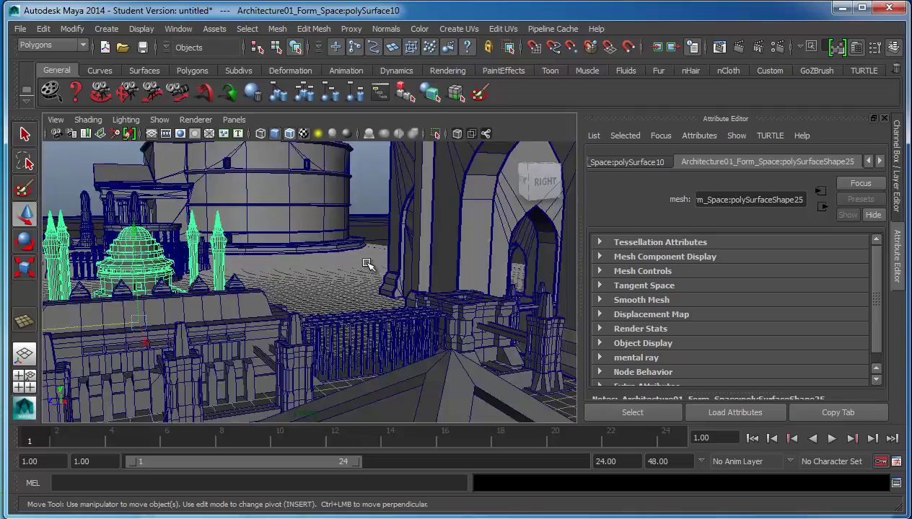
click(310, 226)
alt+drag(310, 227, 189, 248)
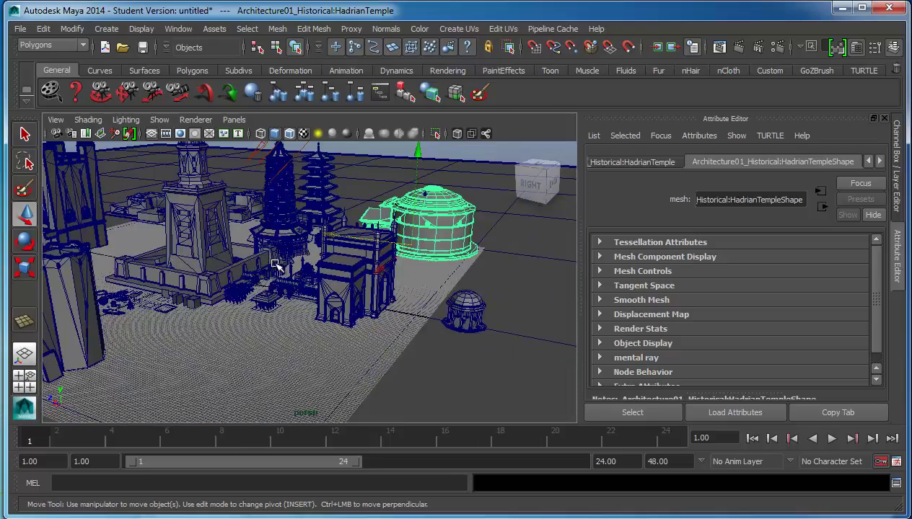
Survey the historical buildings and return to the basic primitives, selecting the cylinder beside the sphere
alt+drag(276, 265, 433, 254)
scroll(374, 317, up, 7)
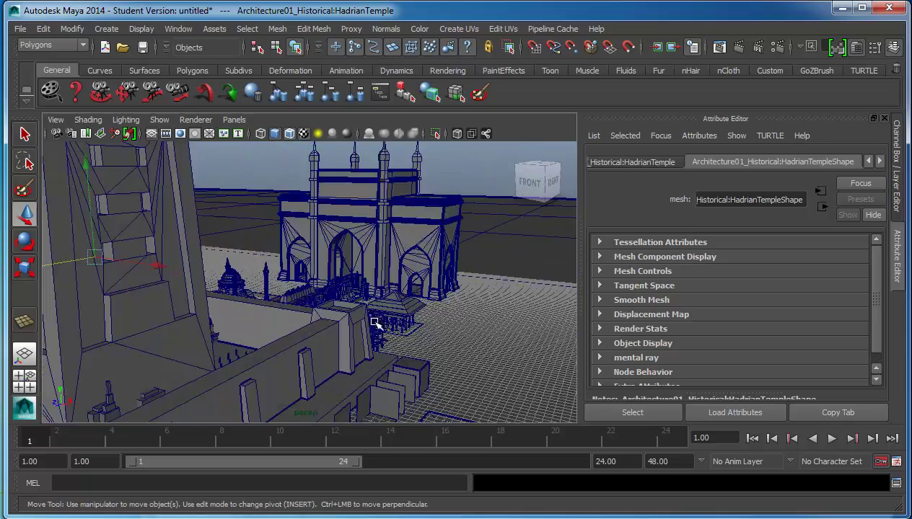
alt+middle_drag(375, 322, 352, 217)
scroll(352, 255, up, 3)
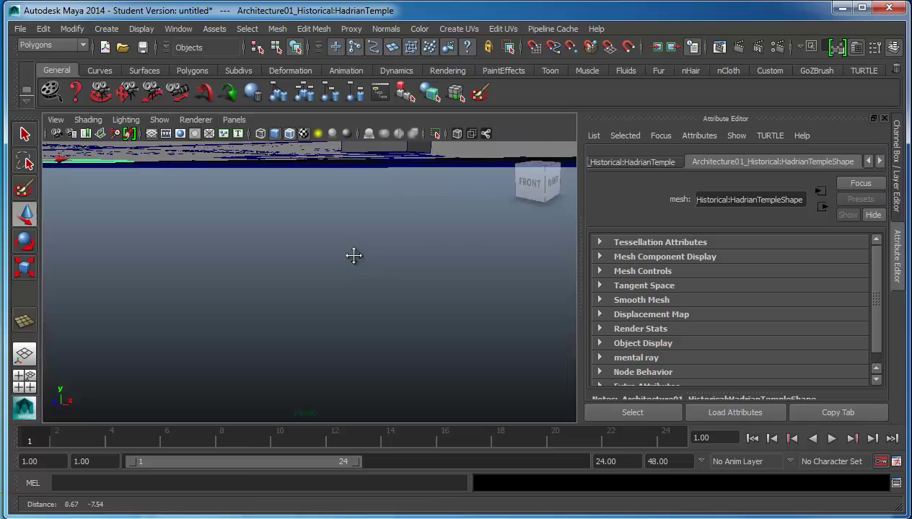
scroll(358, 291, down, 8)
click(334, 291)
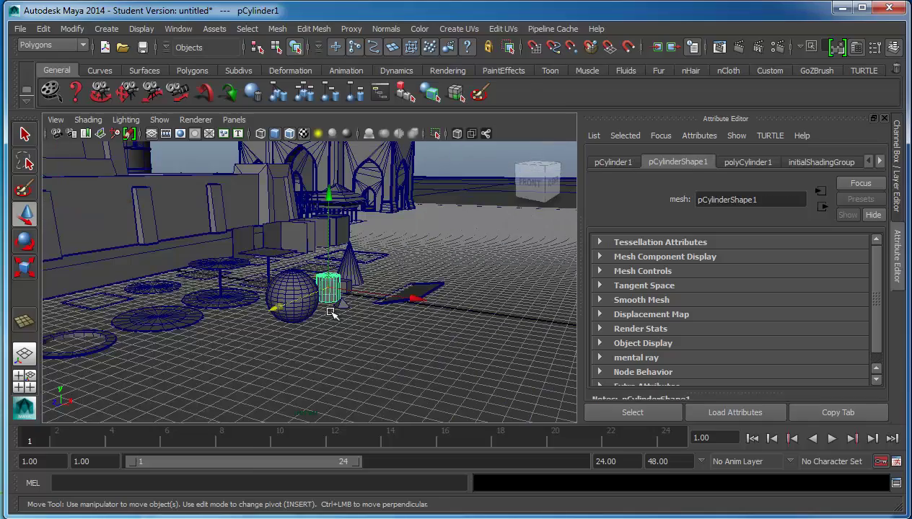
scroll(332, 310, up, 5)
scroll(318, 289, down, 4)
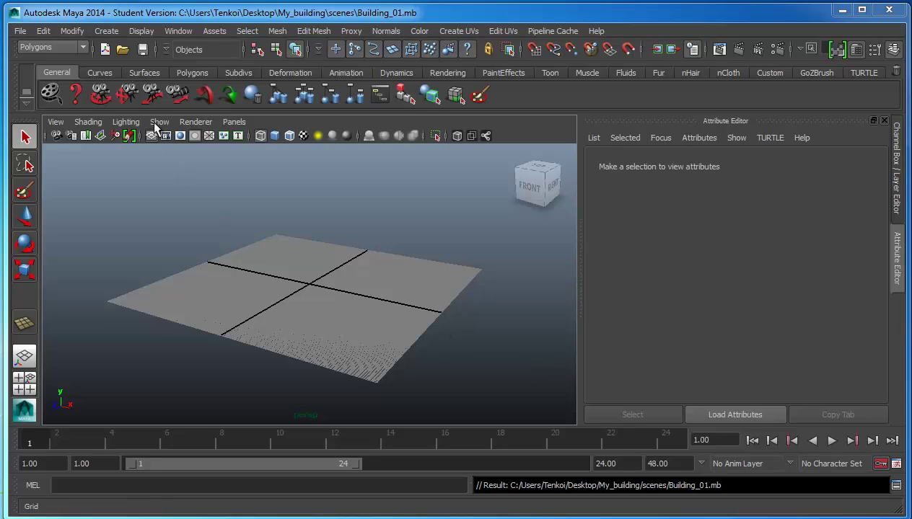
Create a new project named Building_blocks located on the Desktop, keeping the default project folder names
click(21, 32)
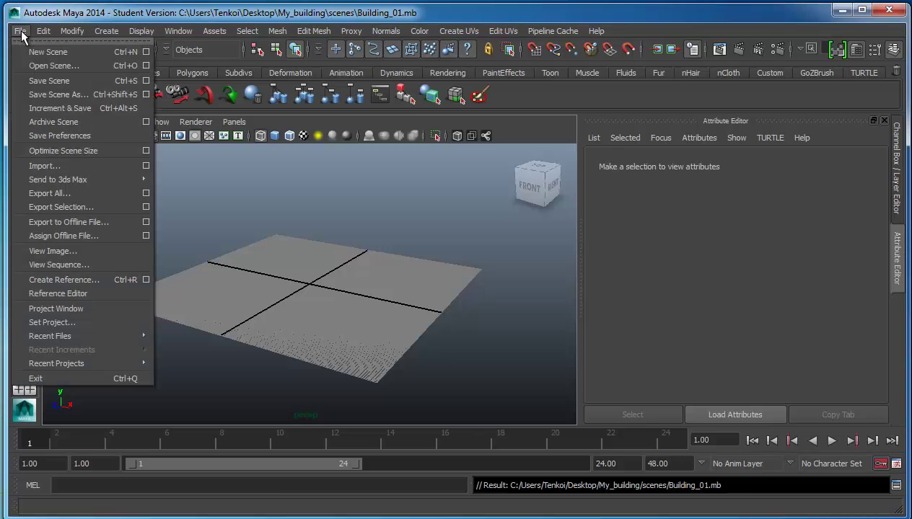
click(63, 306)
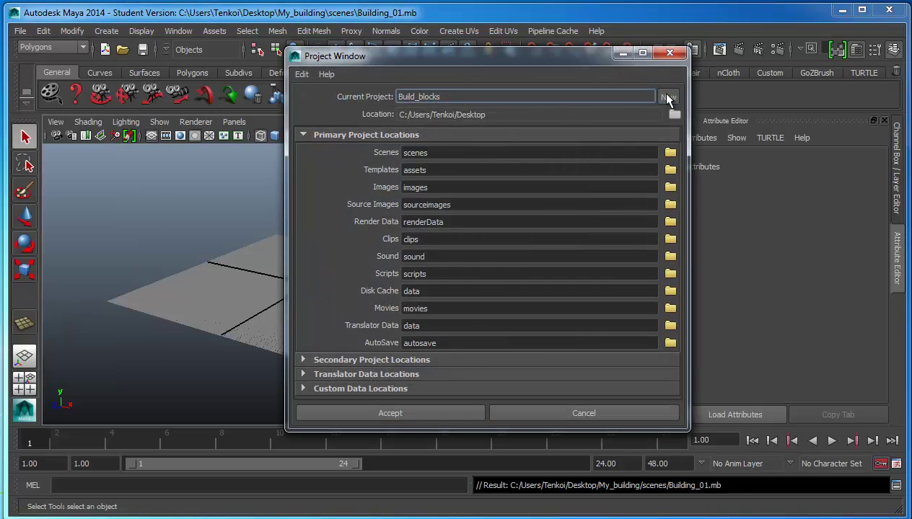
click(664, 96)
drag(572, 97, 379, 96)
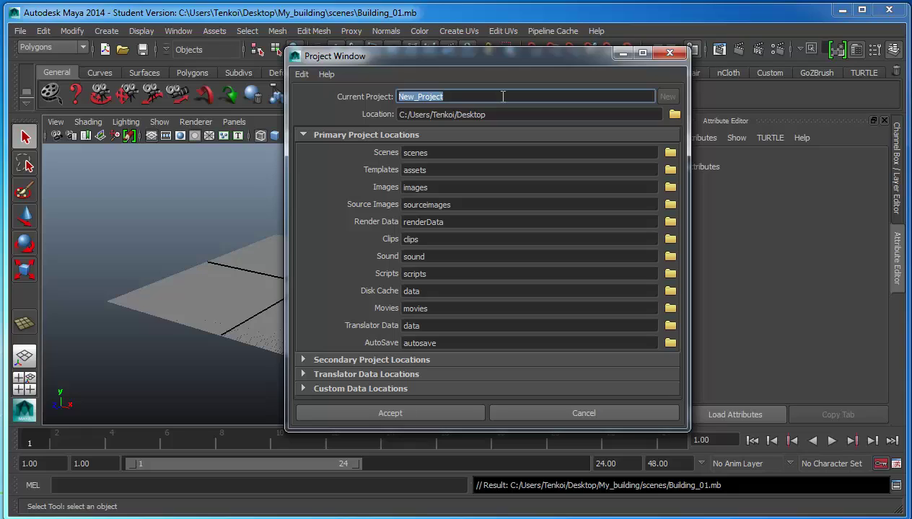
text(Building_blocks)
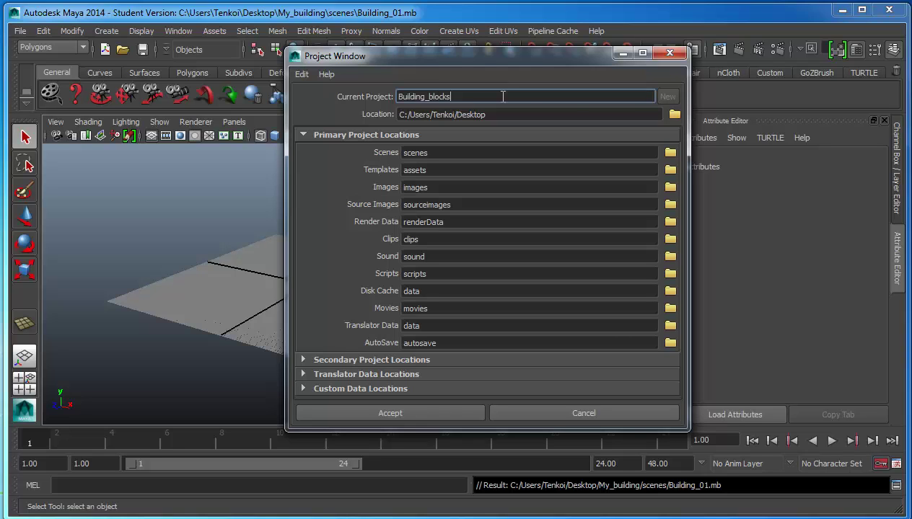
click(673, 114)
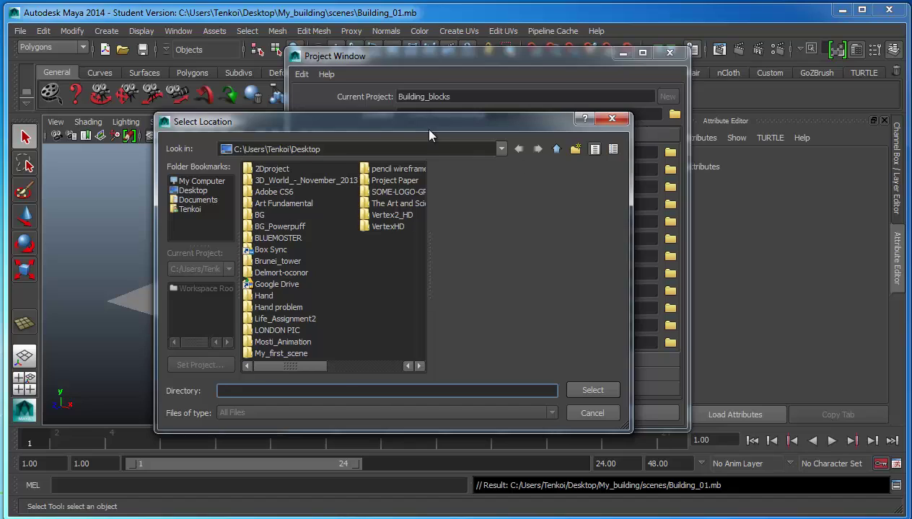
drag(429, 135, 480, 125)
click(245, 181)
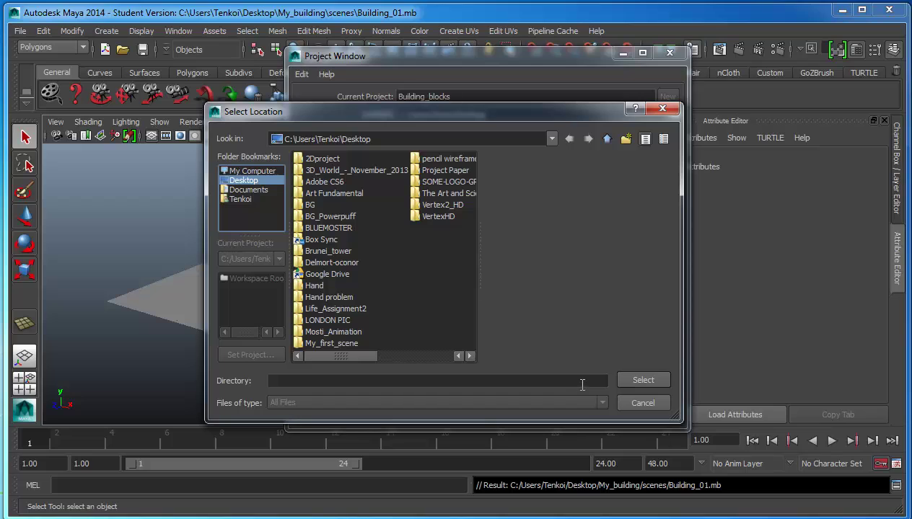
click(630, 380)
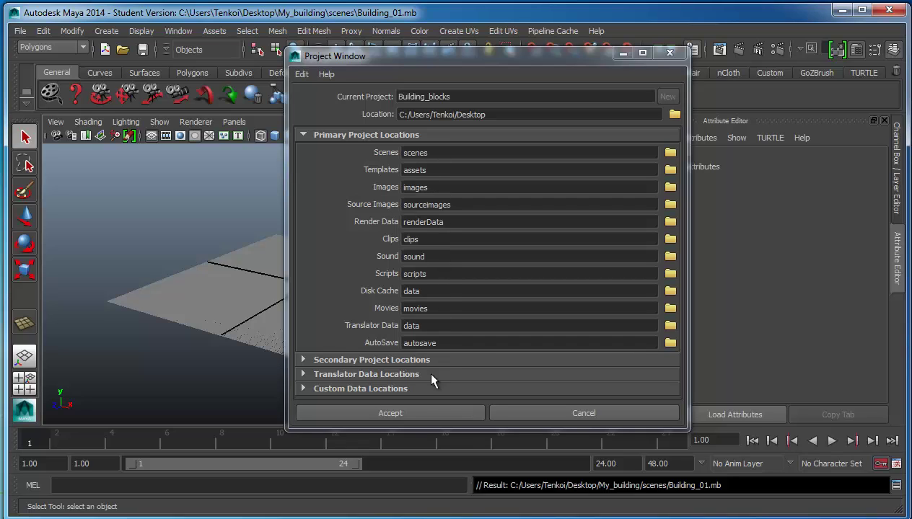
click(430, 414)
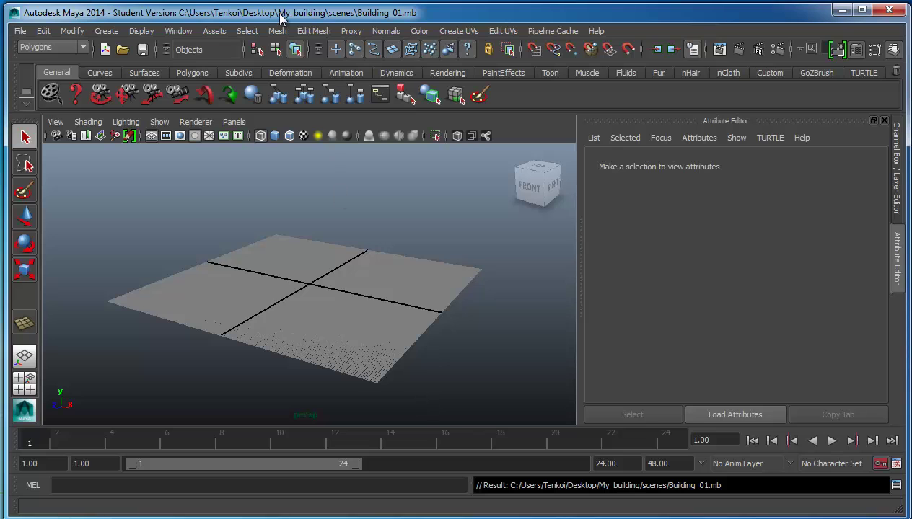
Uncover the desktop, move the Building_blocks project folder into clear view there, and return to the Maya window
drag(280, 16, 366, 218)
drag(2, 261, 454, 84)
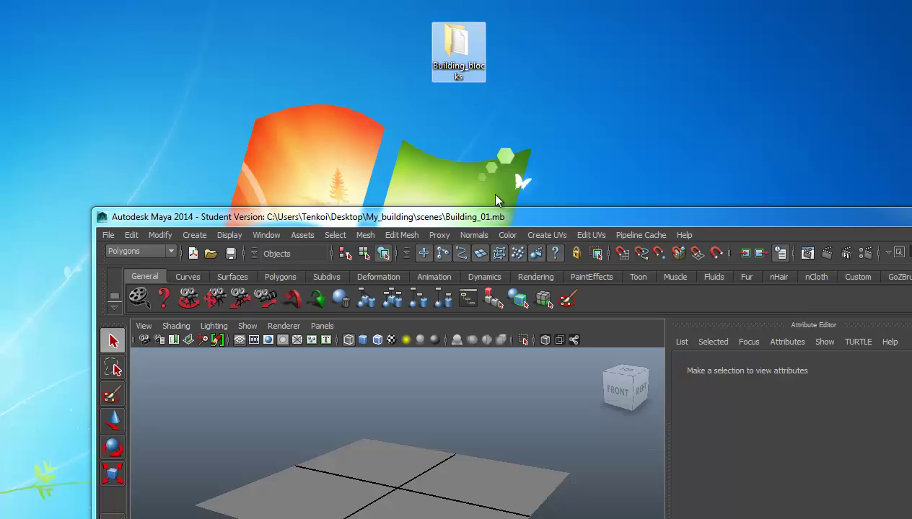
drag(496, 217, 410, 16)
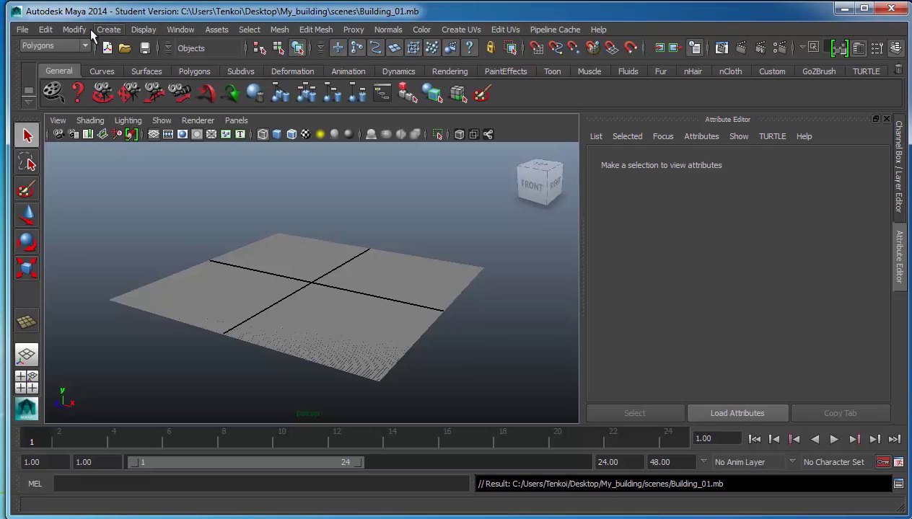
Save the scene as building_01 in Maya Binary format in the Building_blocks scenes folder, accepting the student version notice
click(23, 30)
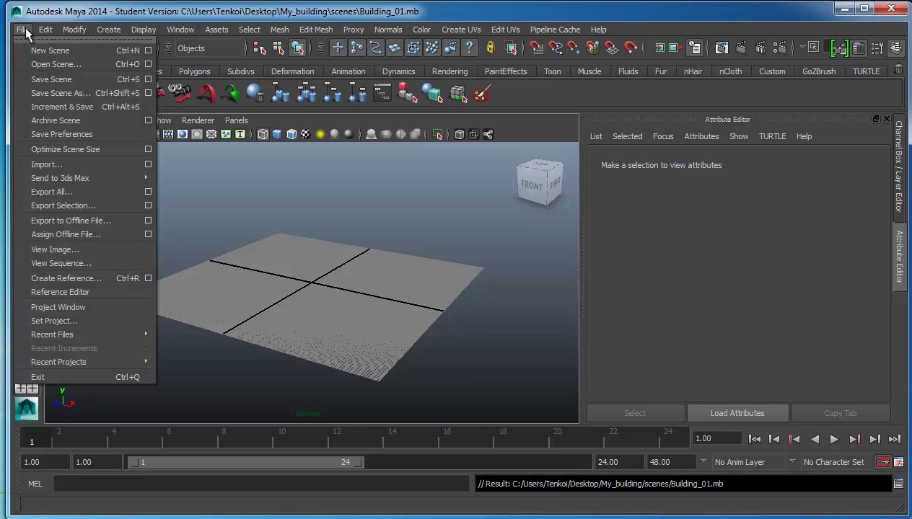
click(40, 93)
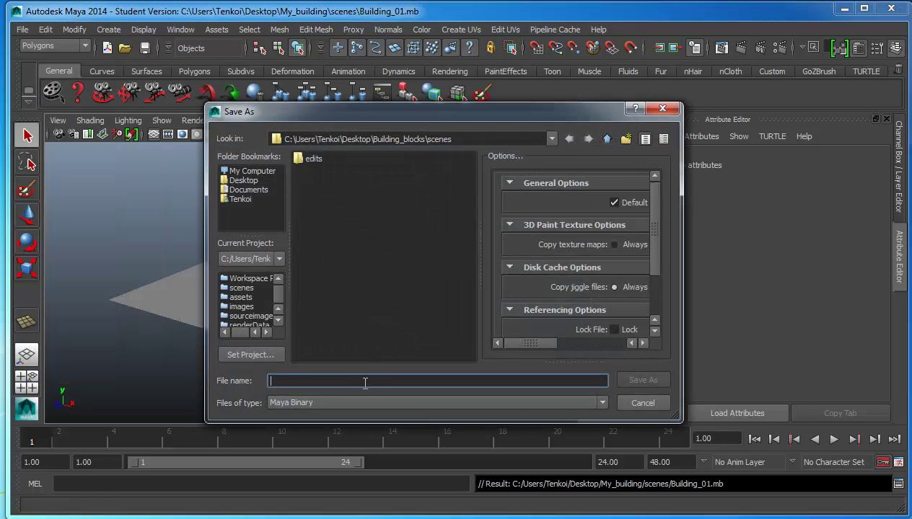
text(building)
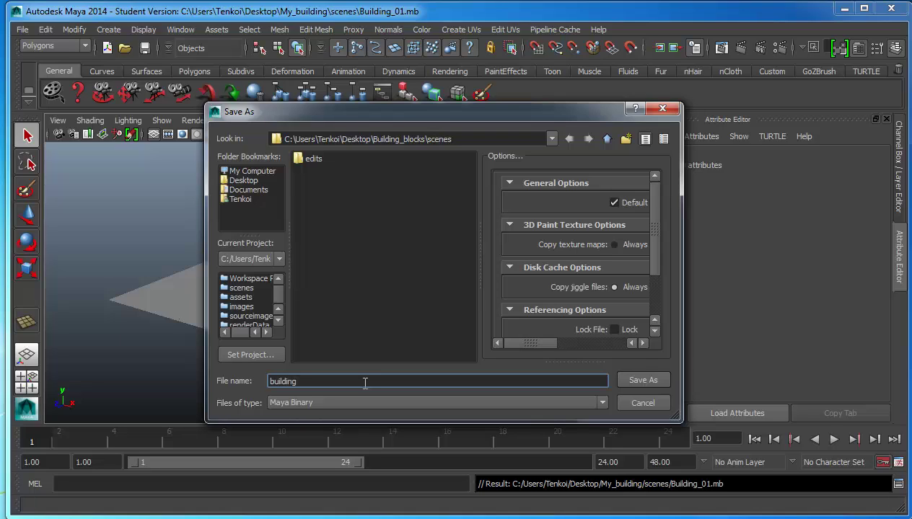
text(01)
click(644, 380)
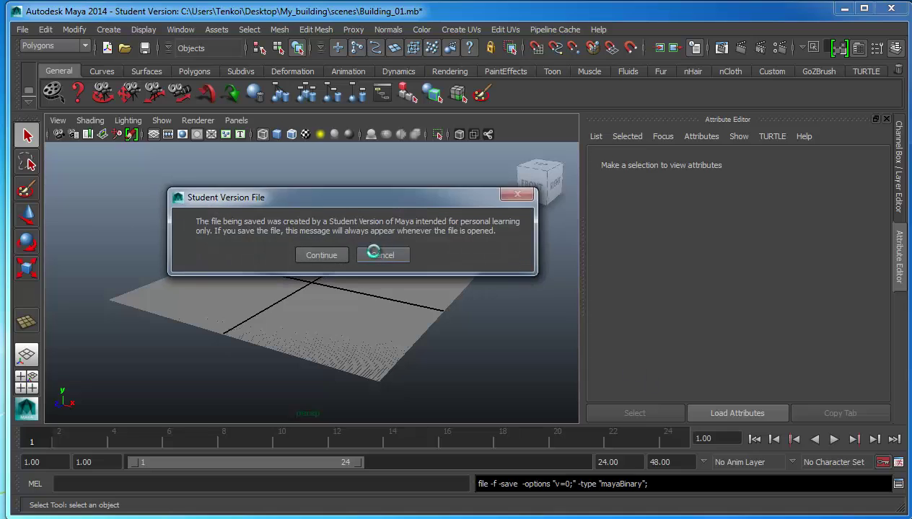
click(320, 251)
Switch to File Explorer to check the saved scene in the Building_blocks project's scenes folder, and return to Maya
drag(407, 10, 417, 220)
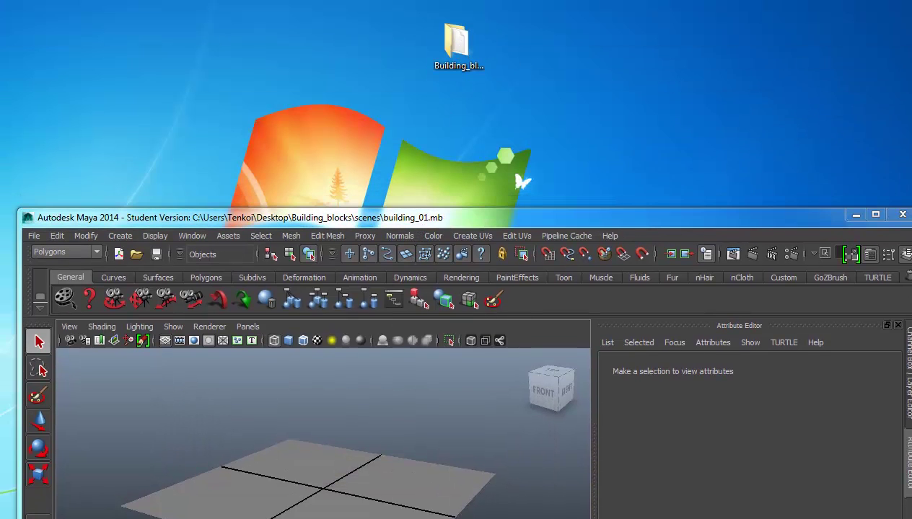
double_click(456, 45)
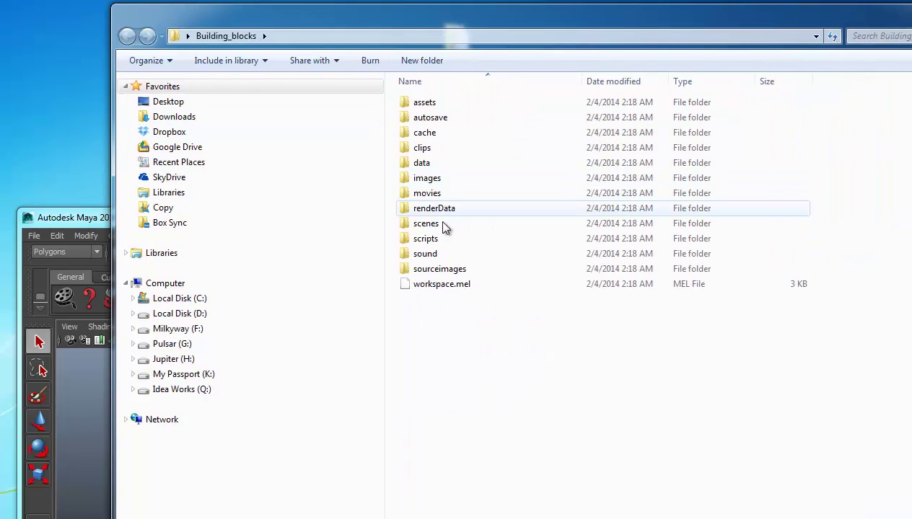
double_click(443, 226)
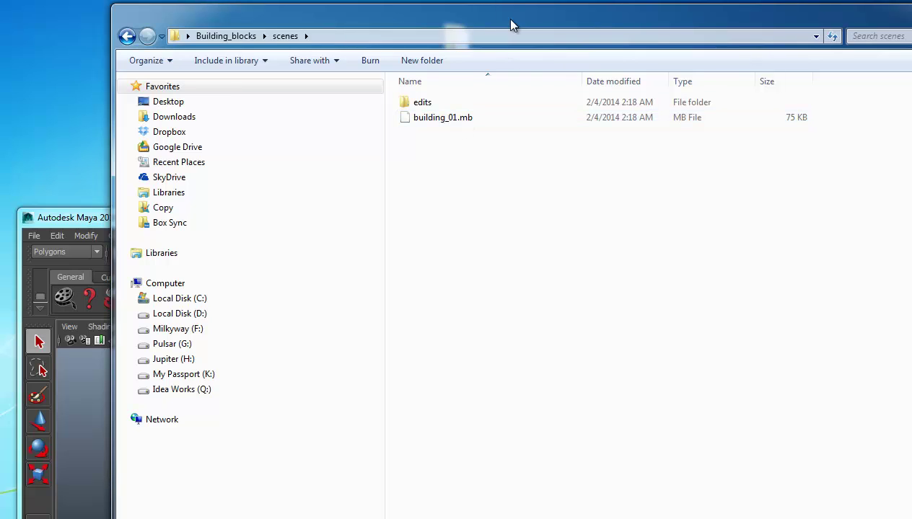
click(910, 10)
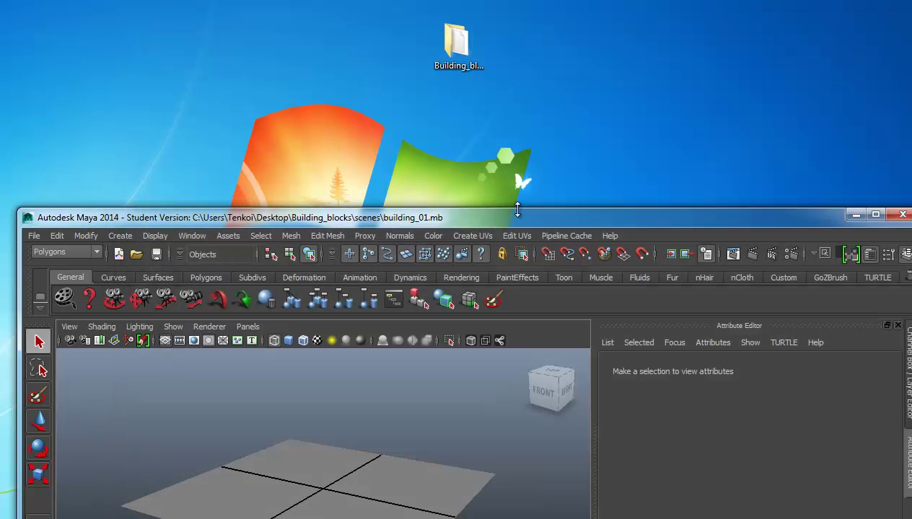
double_click(576, 216)
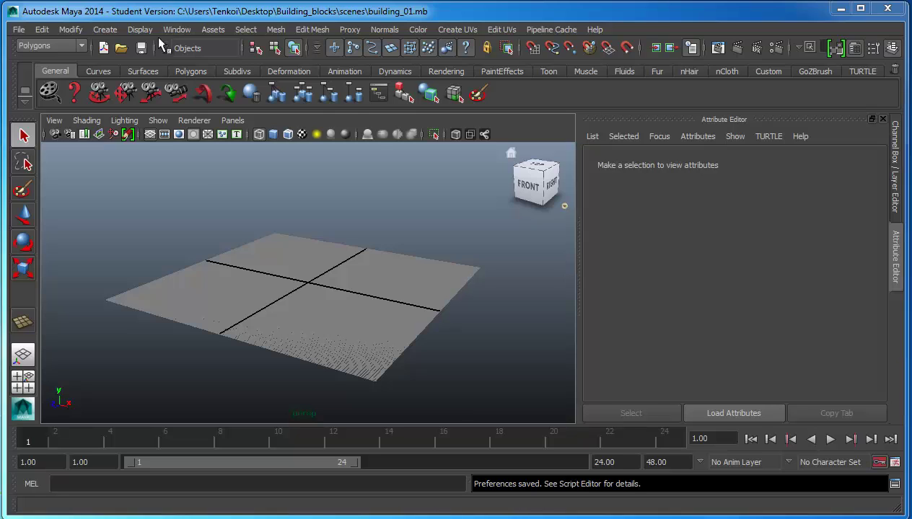
Set polygon faces to be selected with Whole face in the selection preferences
click(181, 29)
mouse_move(195, 92)
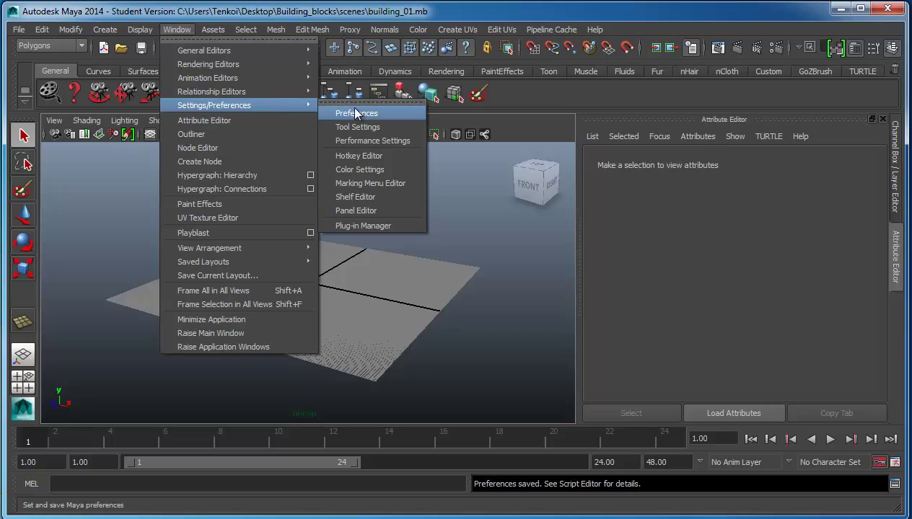
click(355, 114)
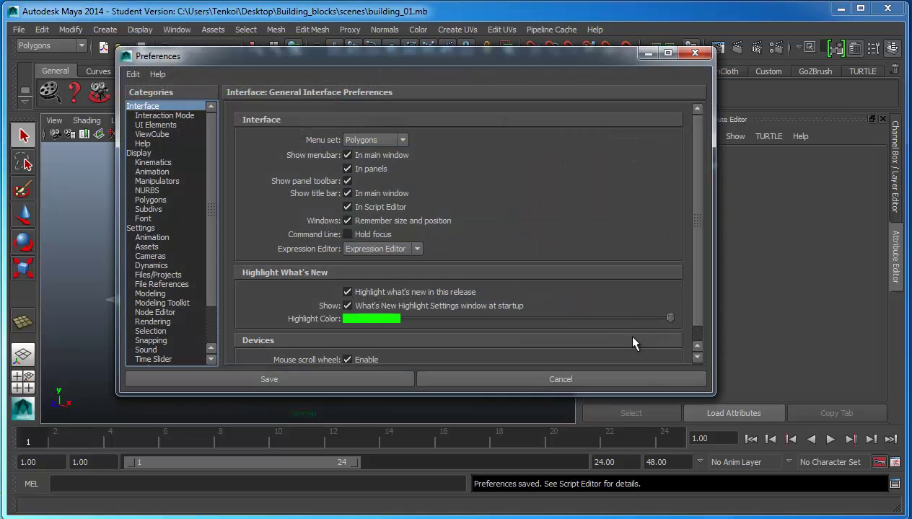
click(158, 201)
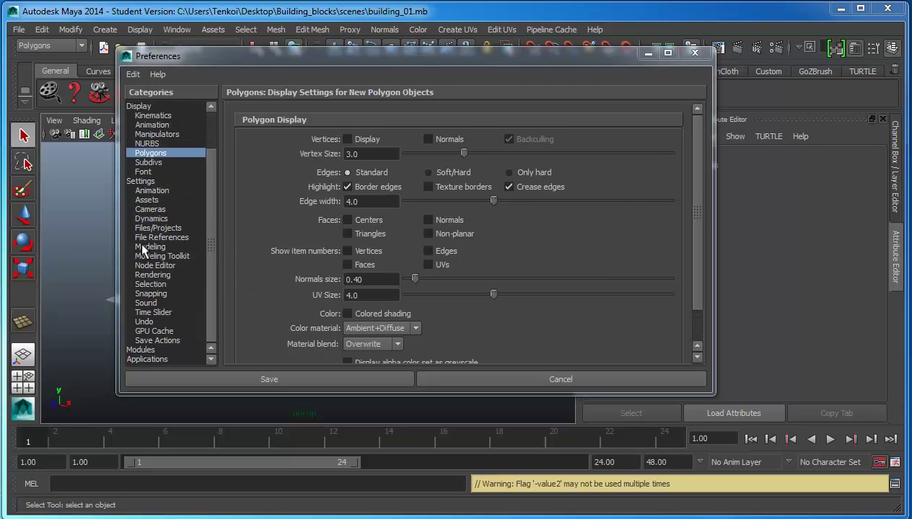
click(151, 285)
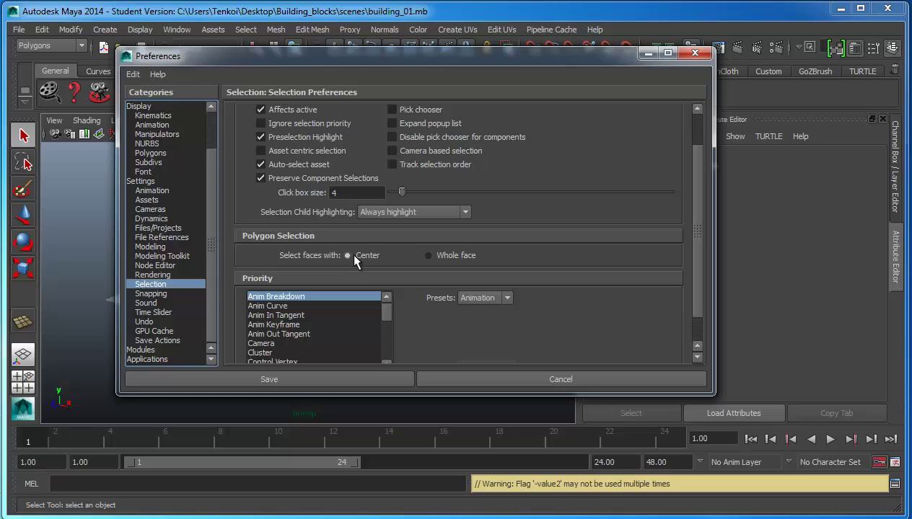
click(430, 255)
Set the linear working unit to meter and save the preferences
click(142, 181)
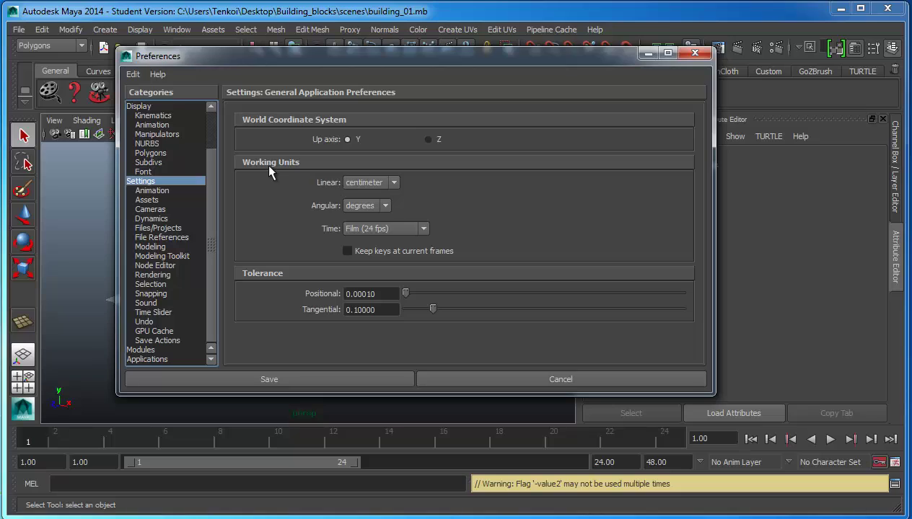
click(387, 186)
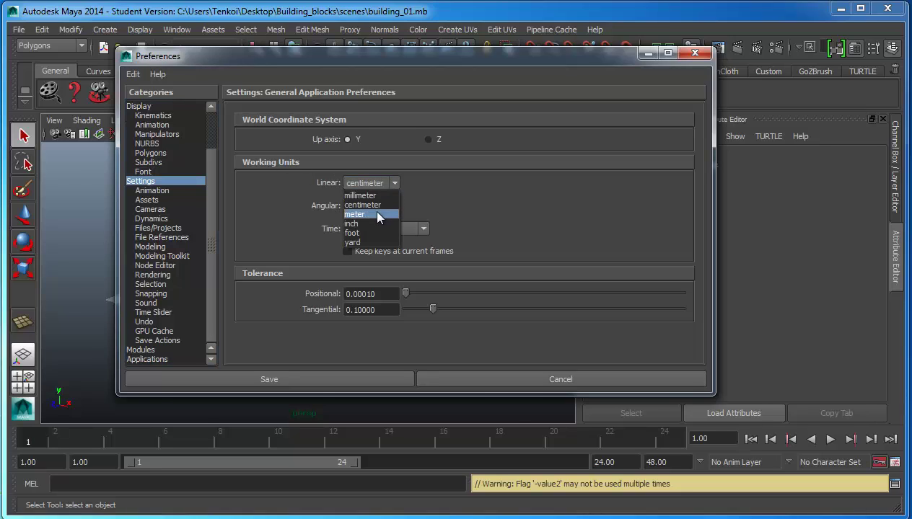
click(377, 212)
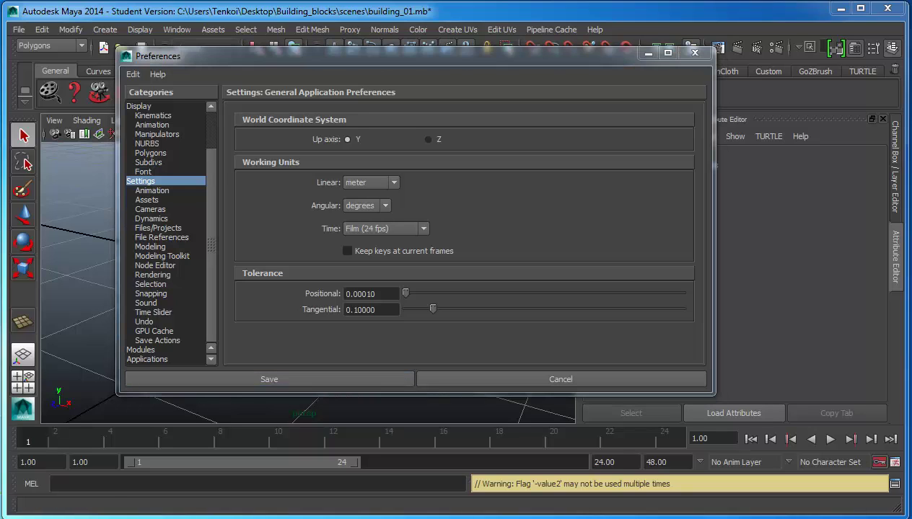
click(287, 378)
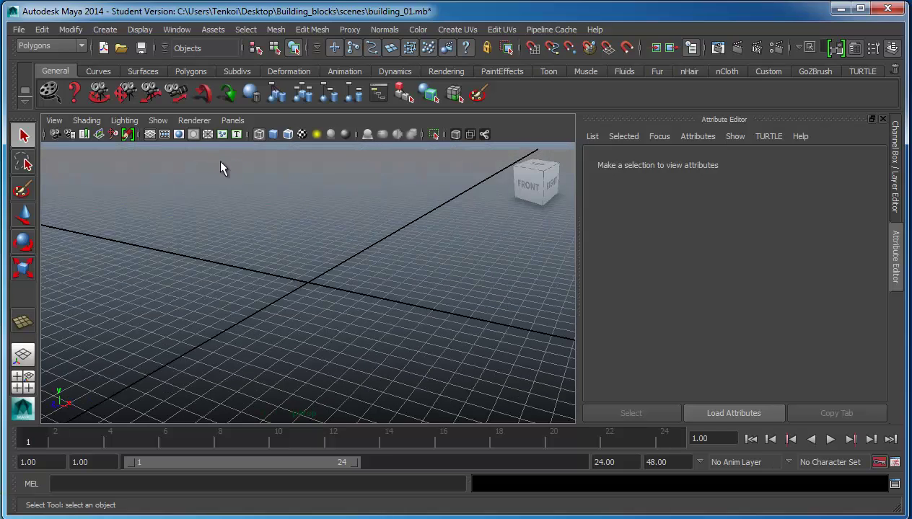
Open the Outliner and place its window over the perspective view, clear of the Attribute Editor
click(137, 29)
mouse_move(189, 30)
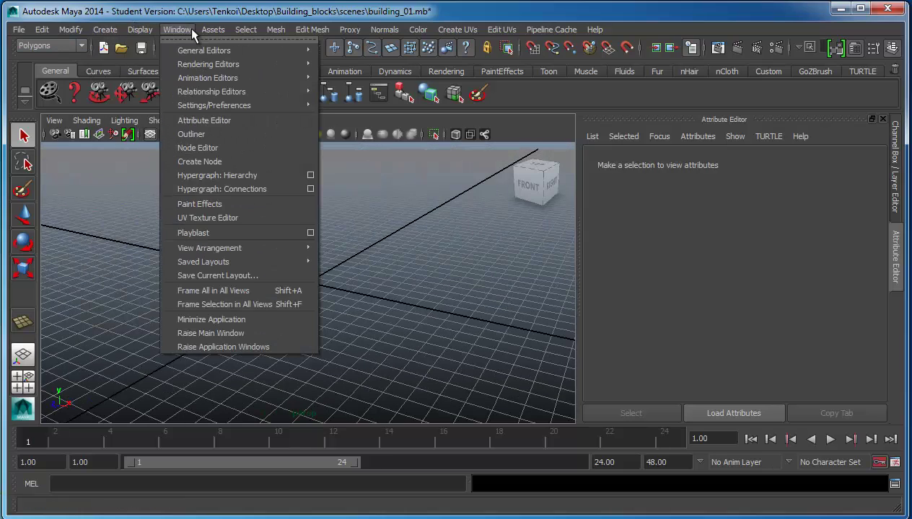
click(199, 133)
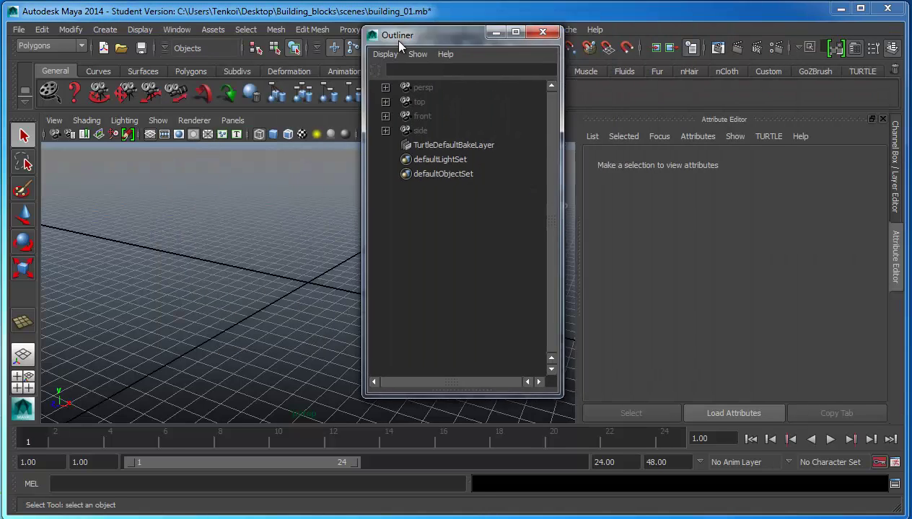
drag(393, 39, 319, 56)
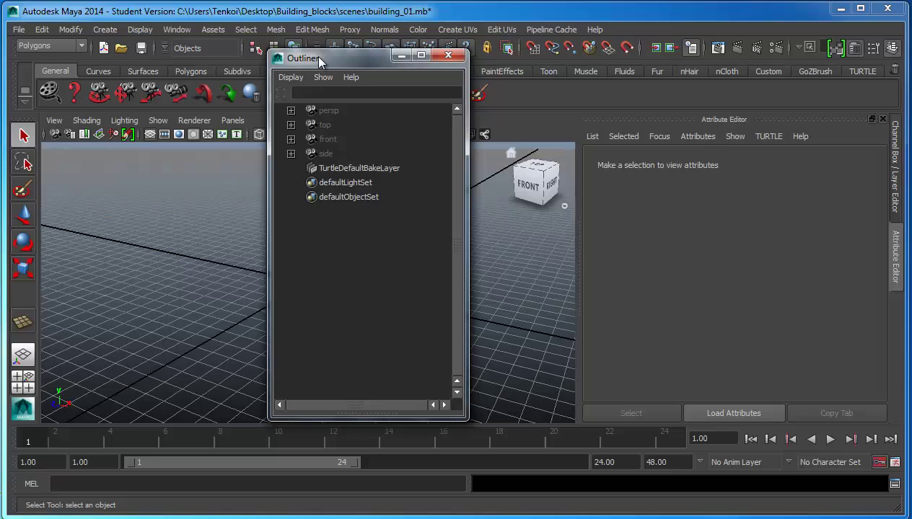
Examine the attributes of the persp, top, front and side cameras, ending with the side camera selected
click(327, 112)
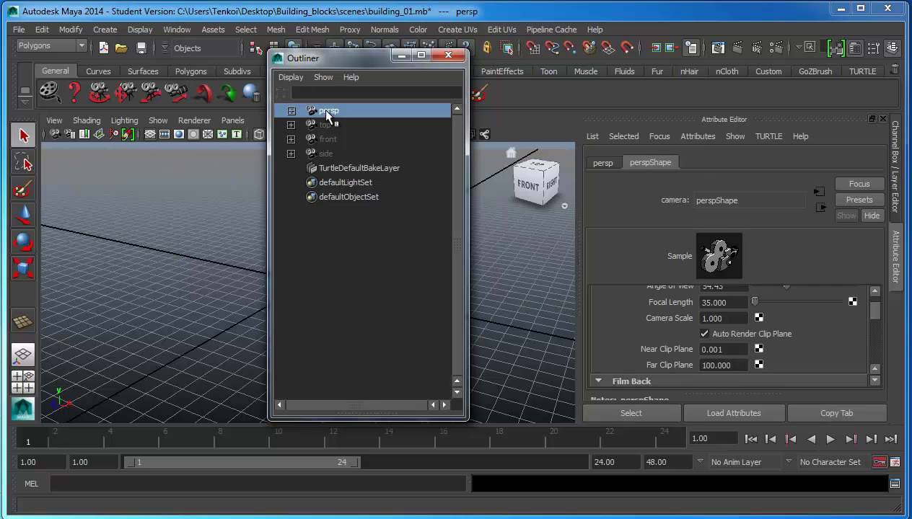
click(326, 125)
click(329, 141)
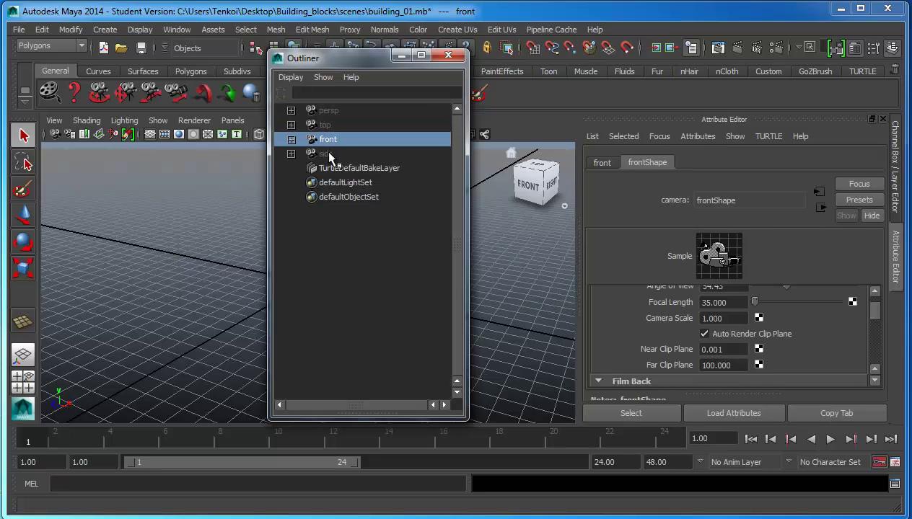
click(326, 155)
click(325, 141)
click(325, 126)
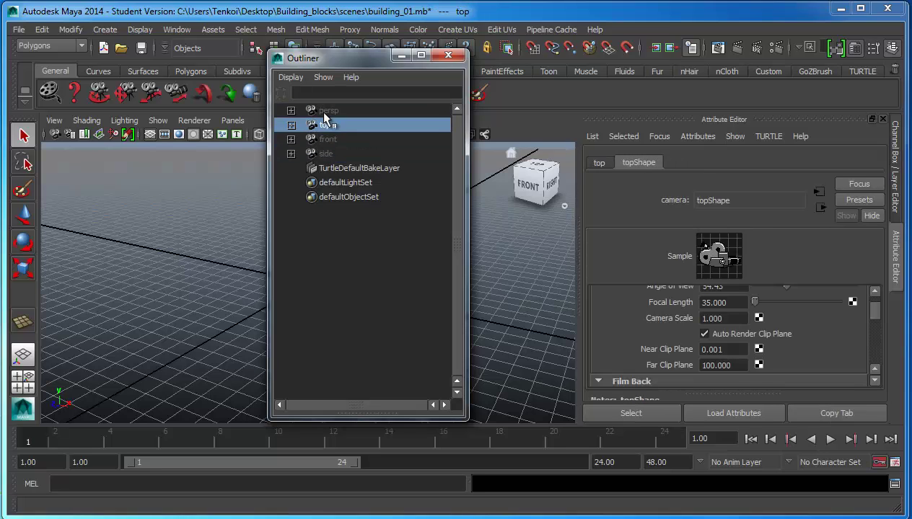
click(326, 111)
click(325, 126)
click(328, 141)
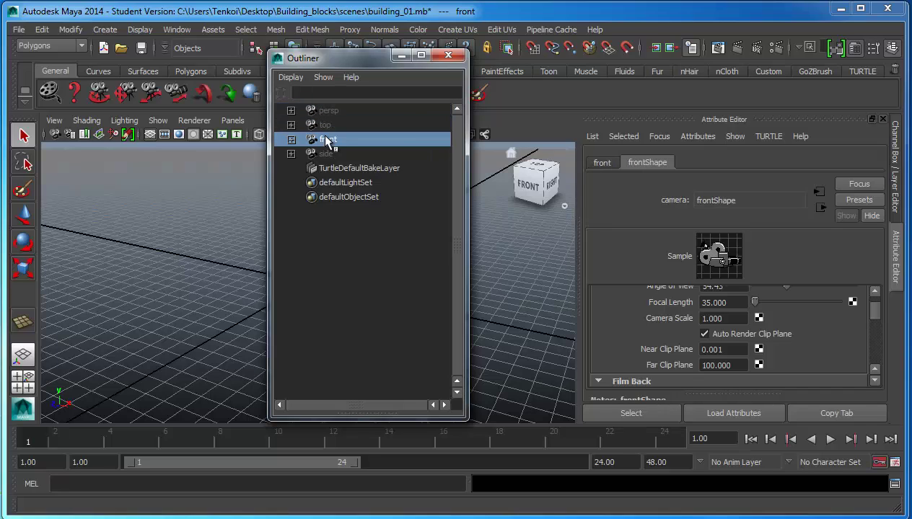
click(326, 154)
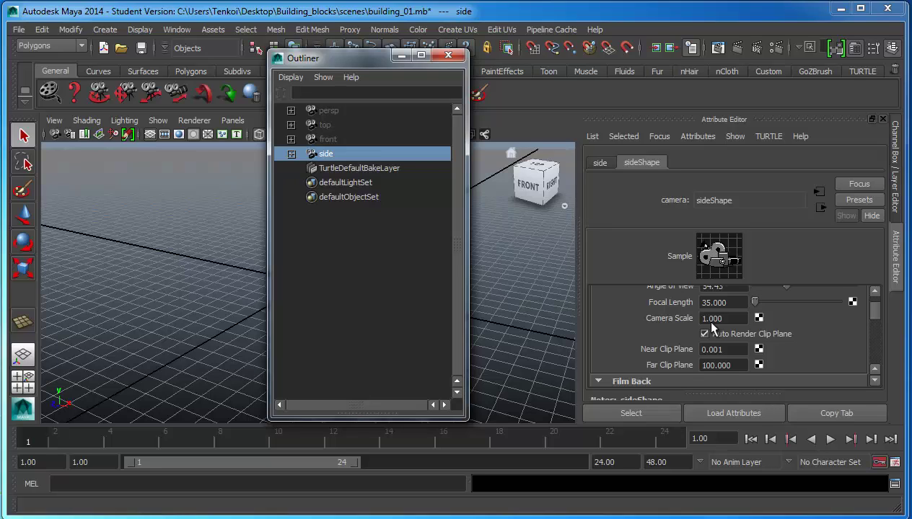
Set the Far Clip Plane of the persp camera to 100000 in its shape attributes
click(328, 112)
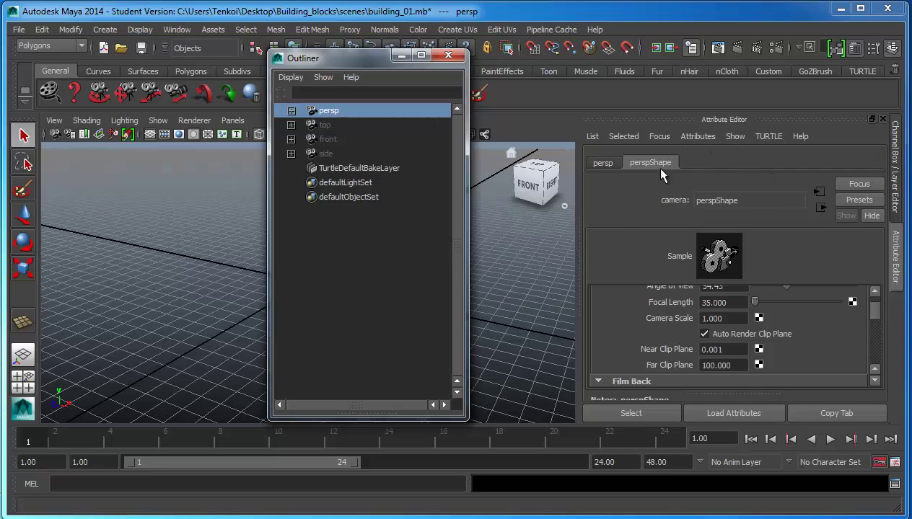
click(895, 189)
click(896, 257)
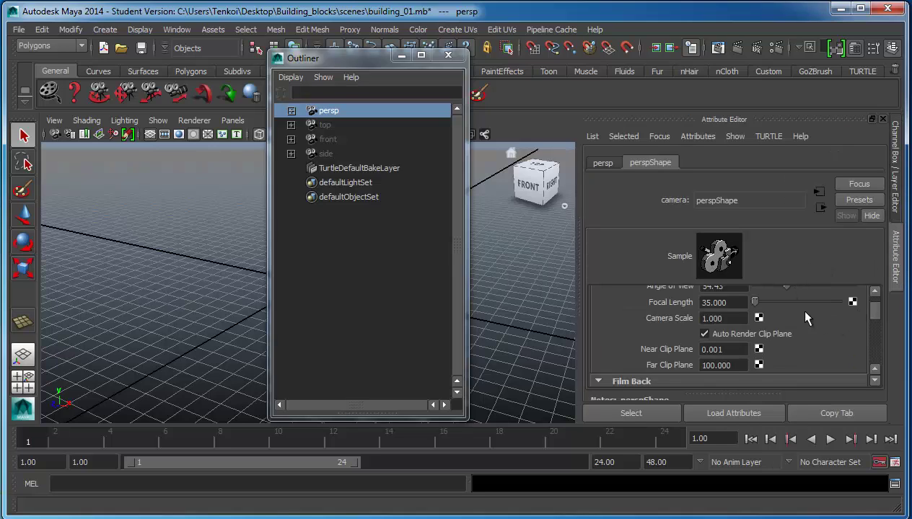
scroll(870, 309, up, 3)
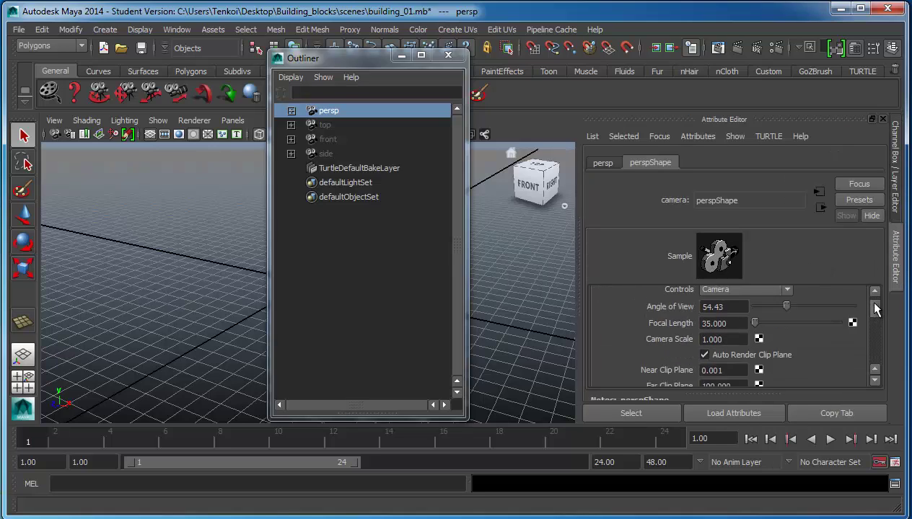
key(ctrl+a)
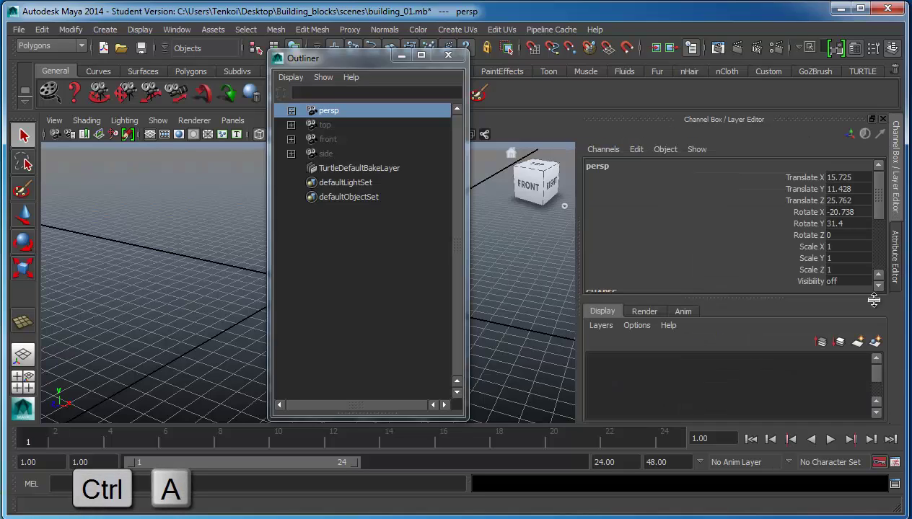
click(894, 265)
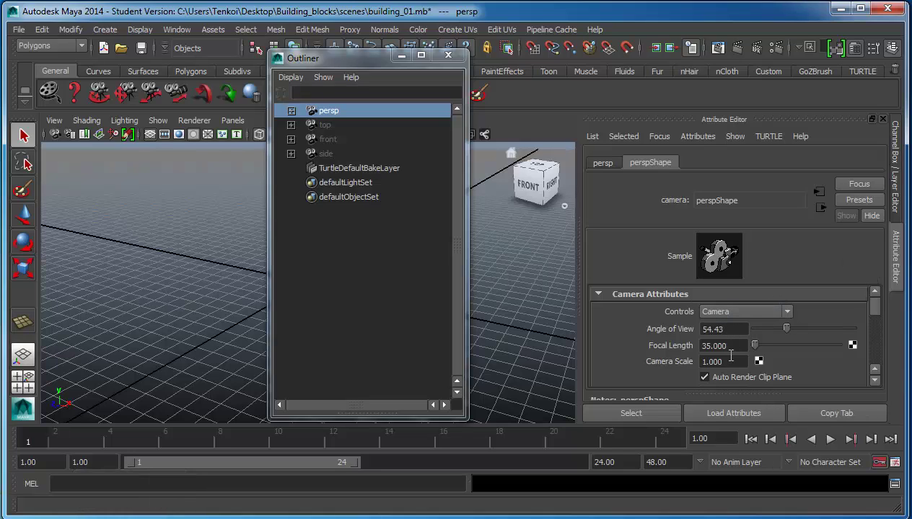
scroll(722, 349, down, 2)
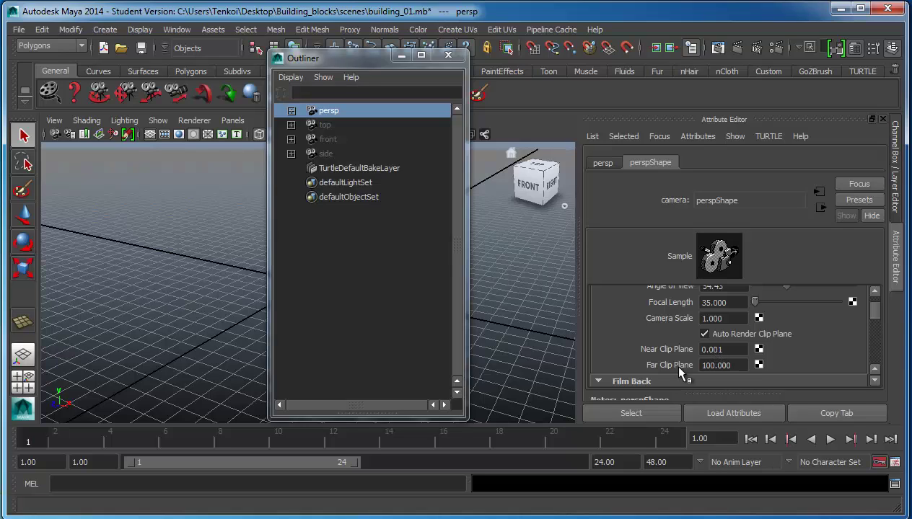
click(717, 365)
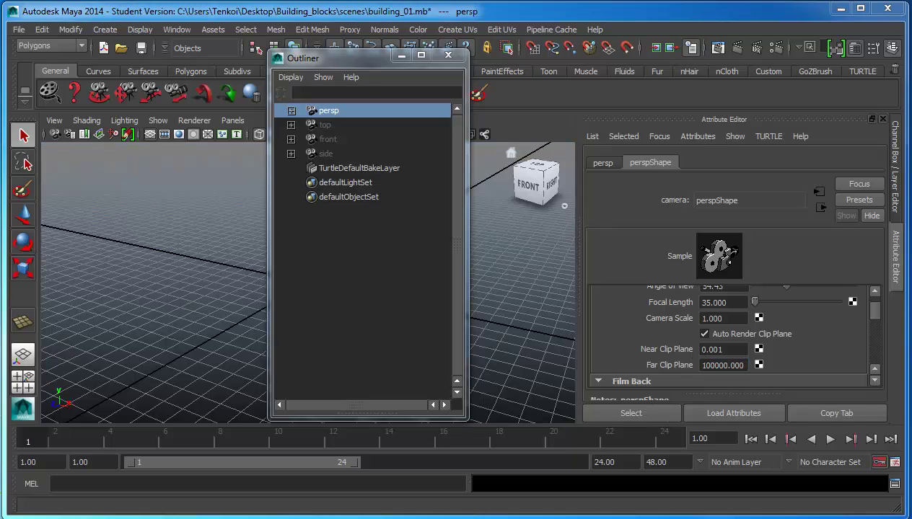
Set the Far Clip Plane of the top and front cameras to 100000
click(326, 126)
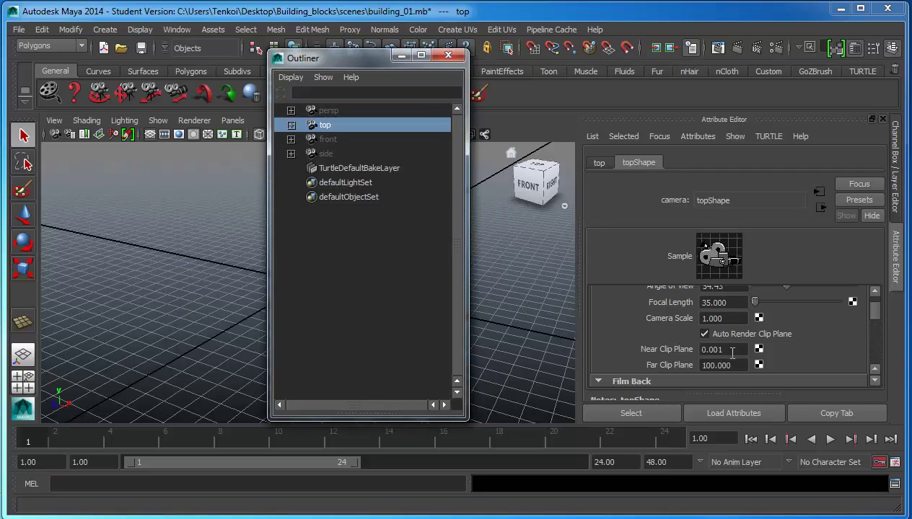
click(716, 366)
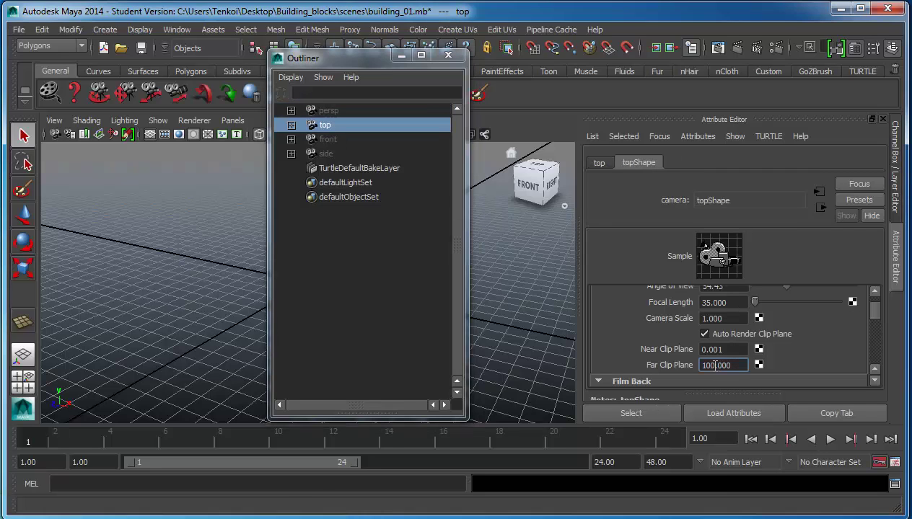
text(00000)
click(333, 140)
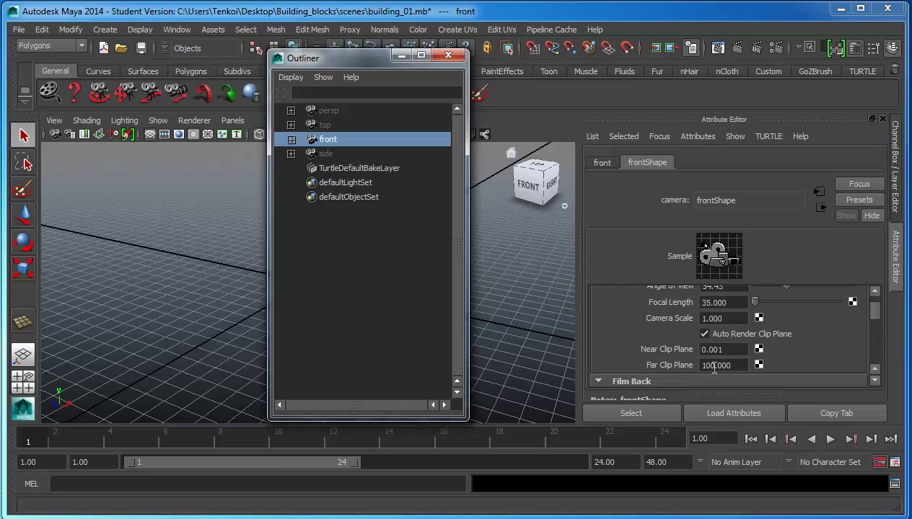
click(716, 366)
text(00)
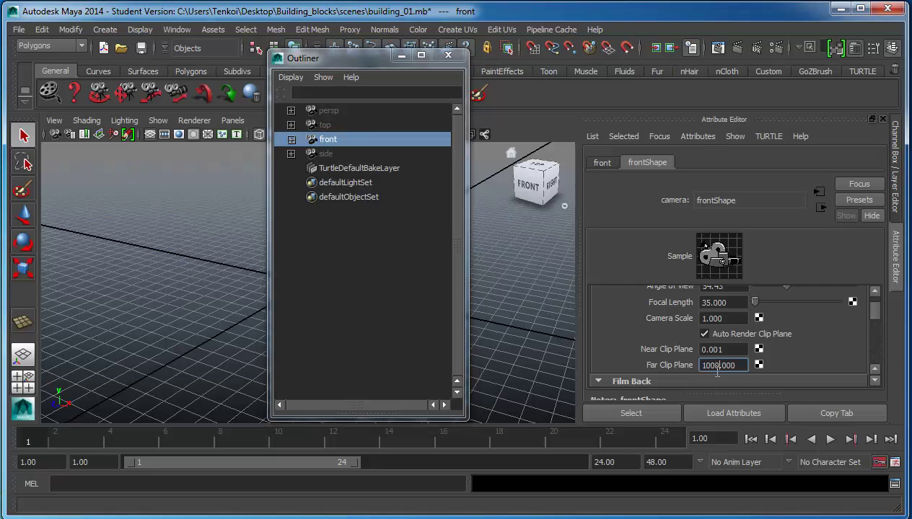
text(00)
Set the Far Clip Plane of the side camera to 100000 and close the Outliner
click(325, 154)
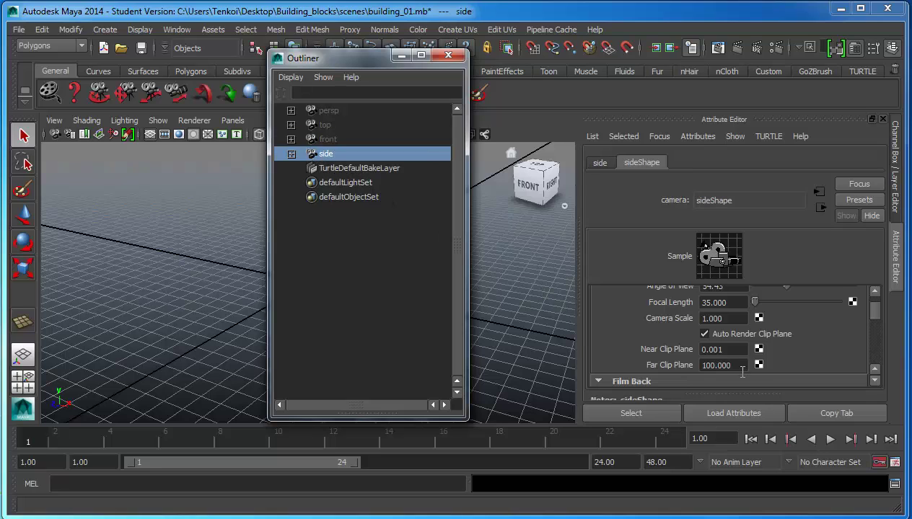
click(715, 365)
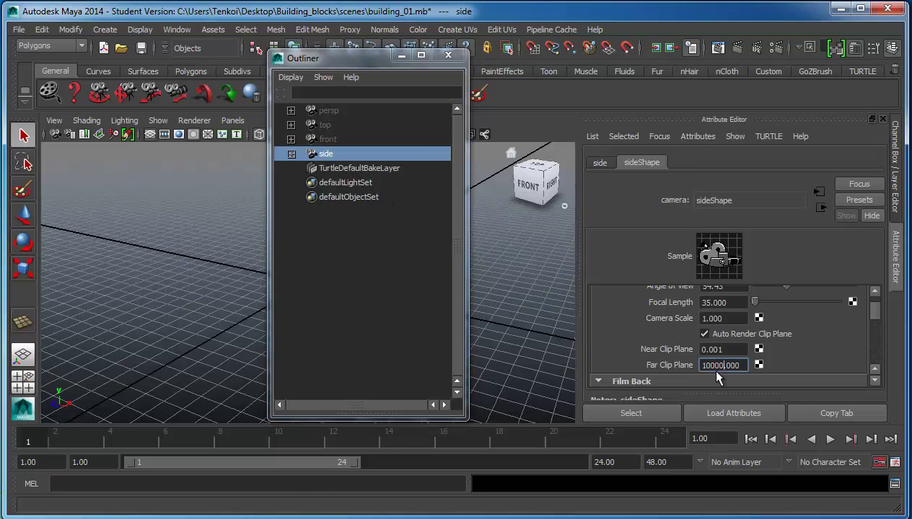
text(0)
key(Return)
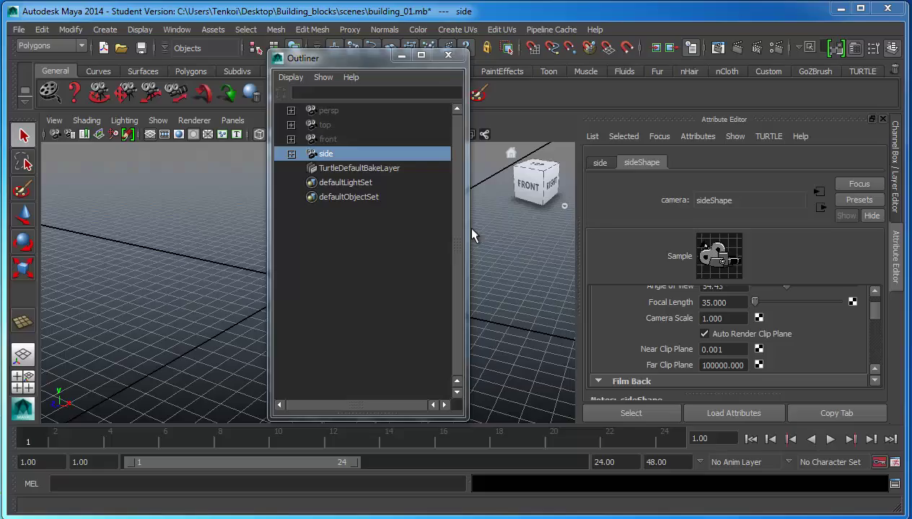
click(450, 57)
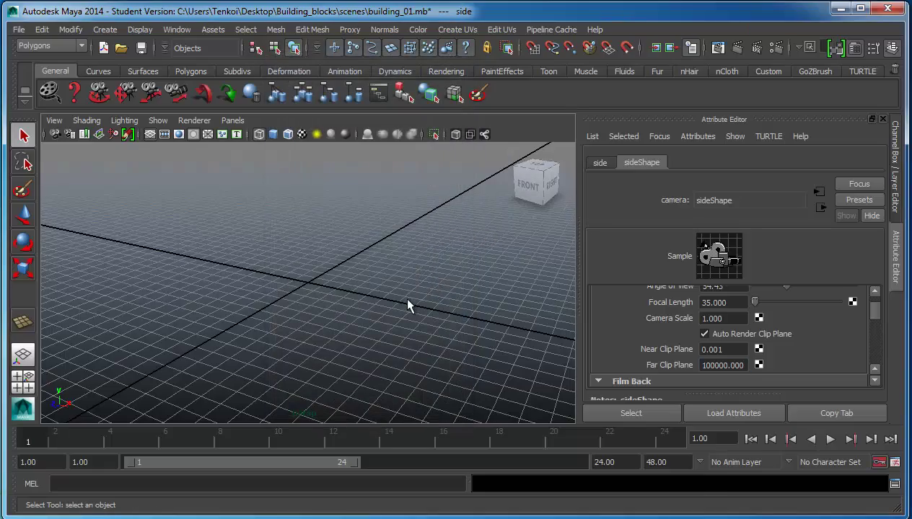
Apply grid options with a length and width of 120 units, grid lines every 10 units and 10 subdivisions
alt+drag(379, 287, 417, 271)
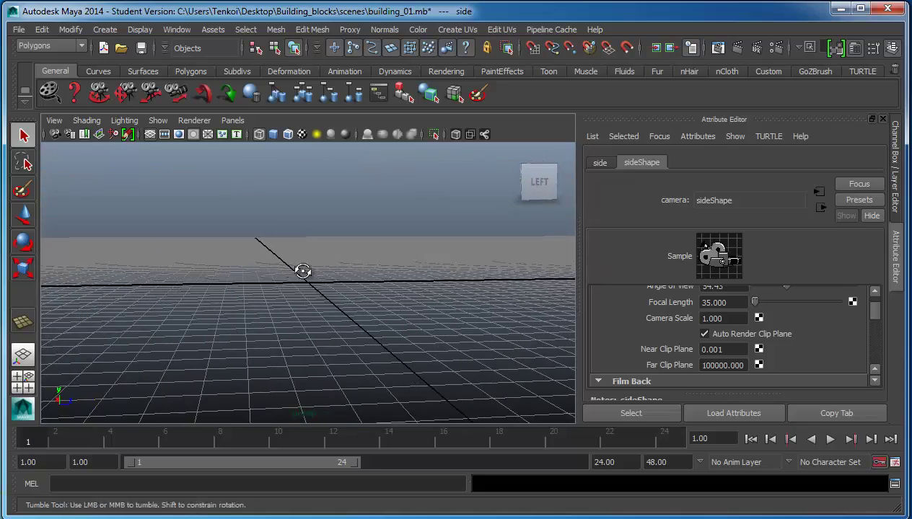
alt+drag(302, 270, 501, 280)
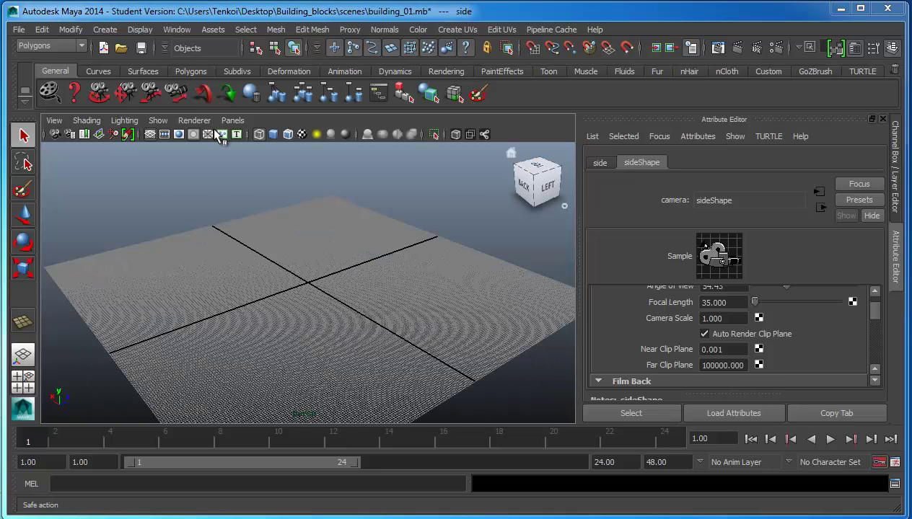
click(147, 32)
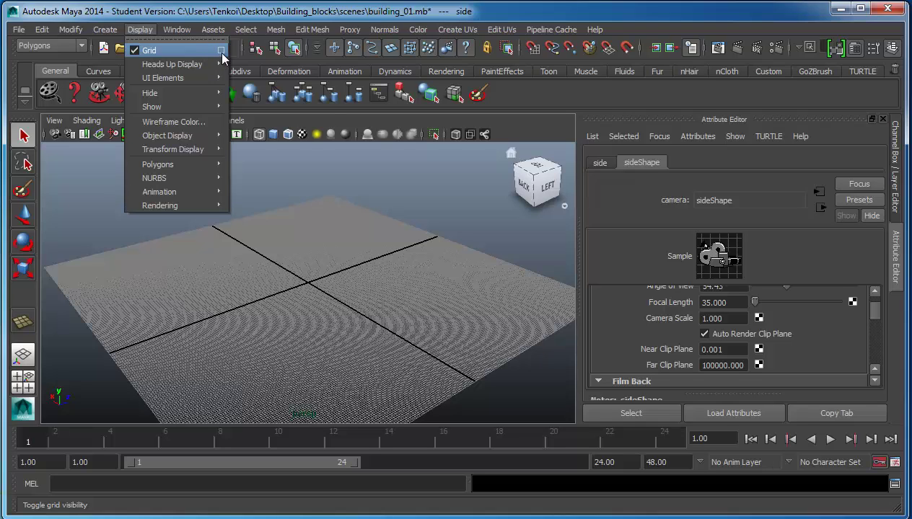
click(224, 52)
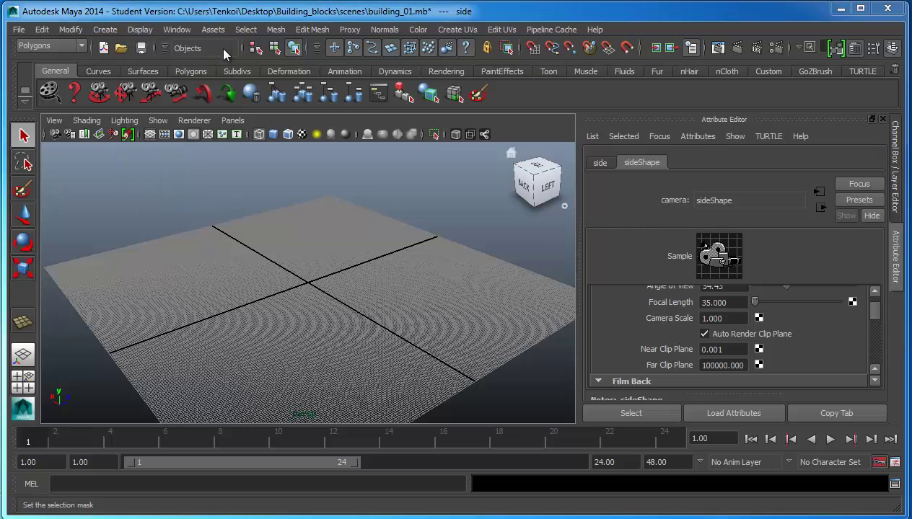
drag(533, 106, 414, 106)
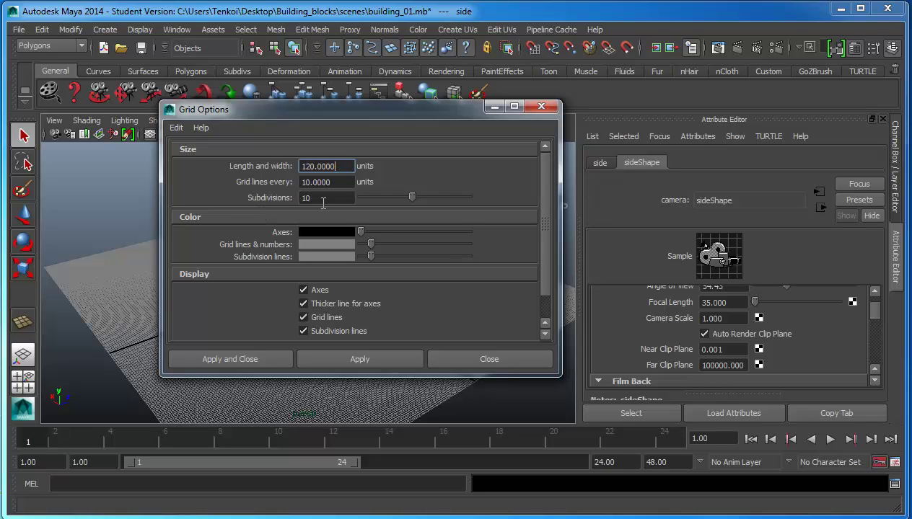
click(230, 359)
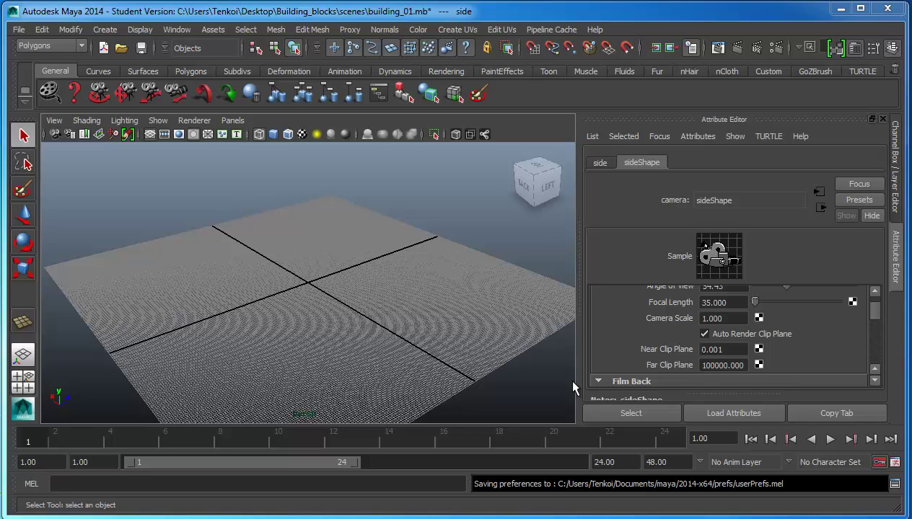
Turn off Interactive Creation for polygon primitives
click(106, 30)
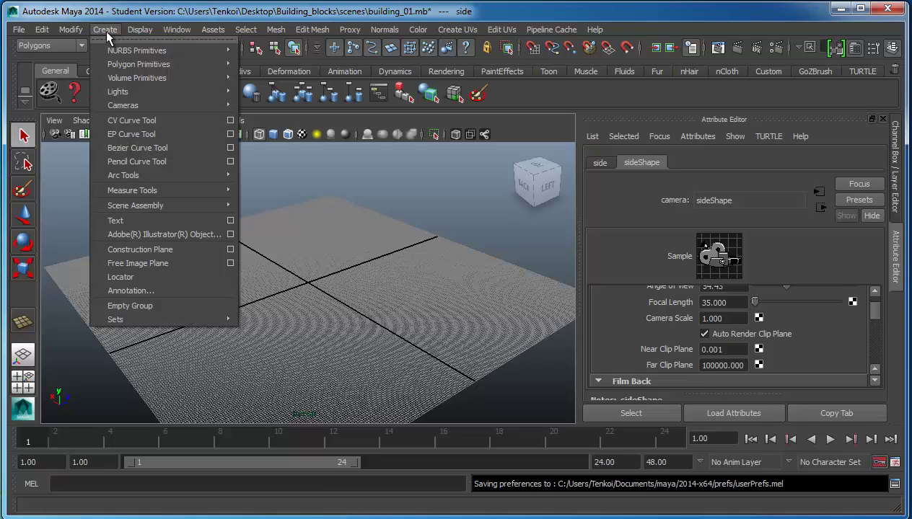
mouse_move(133, 65)
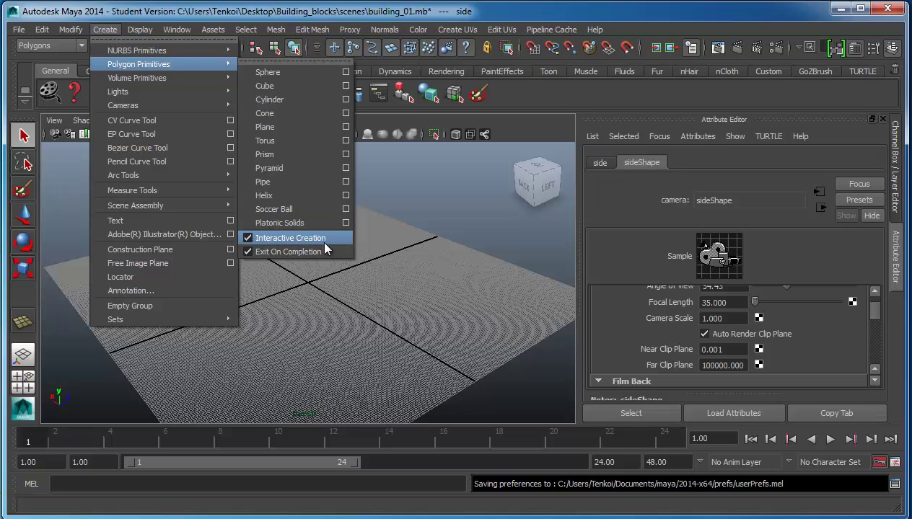
click(288, 238)
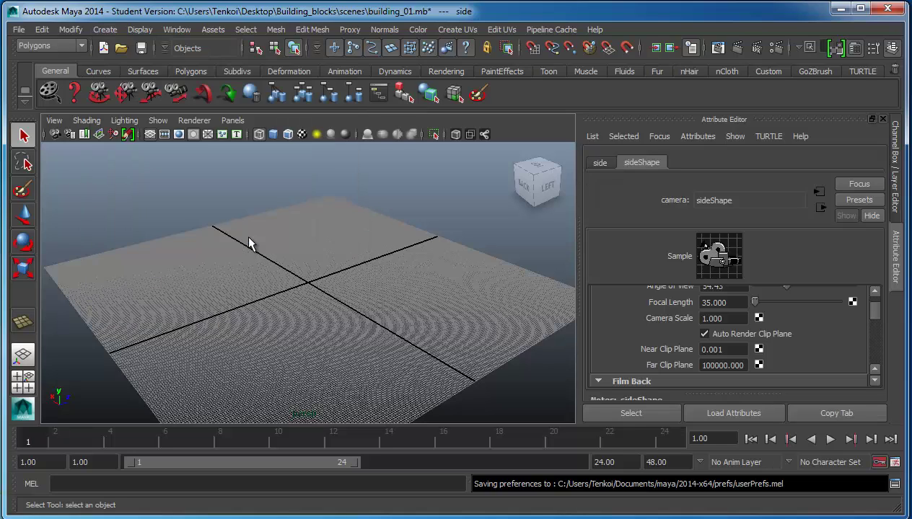
Create a polygon cube at the origin
click(108, 31)
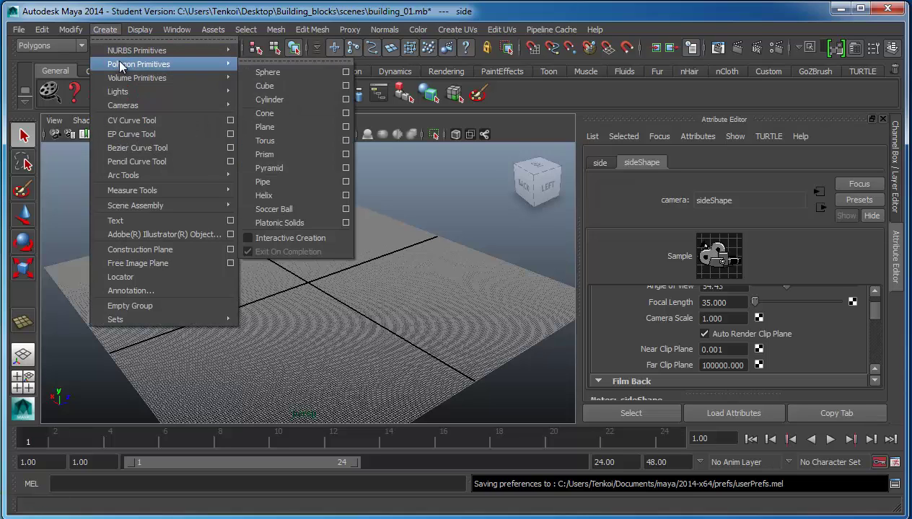
mouse_move(189, 65)
click(274, 85)
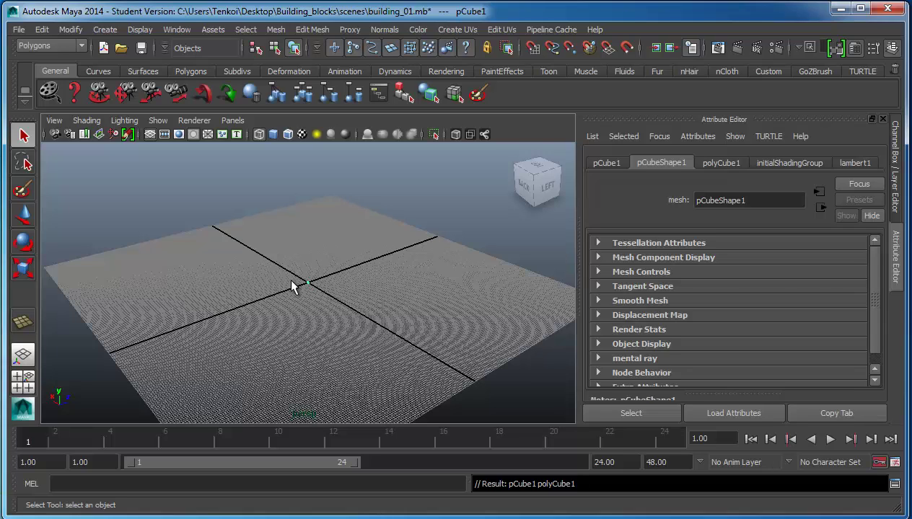
Frame the selected cube in the perspective view and display it with Smooth Shade All
alt+right_drag(295, 285, 505, 379)
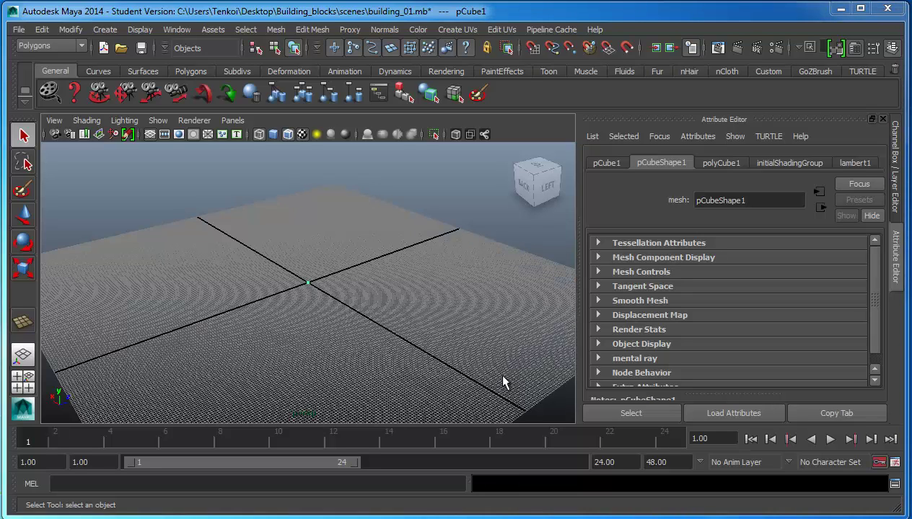
click(329, 303)
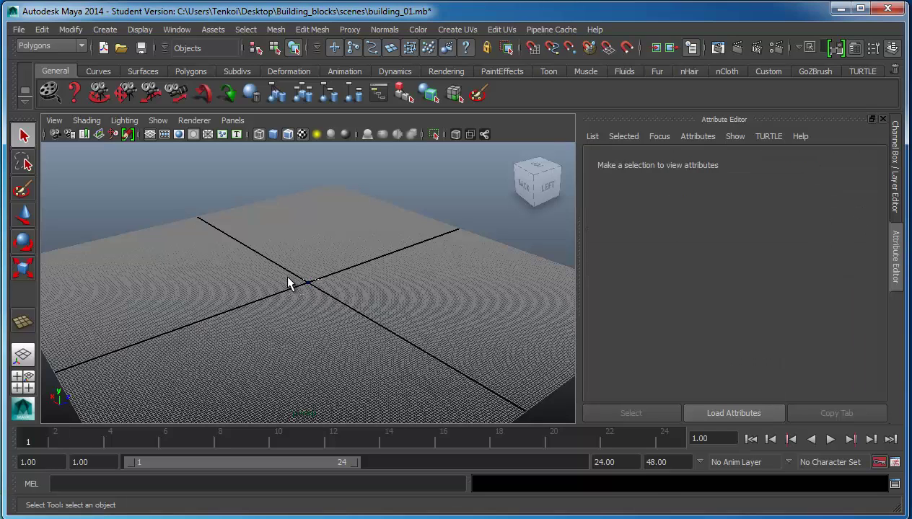
key(ctrl+z)
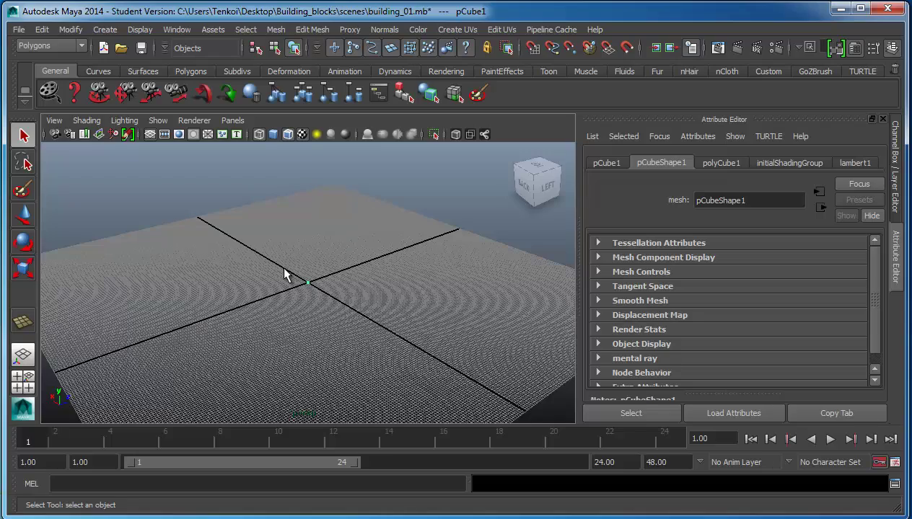
key(f)
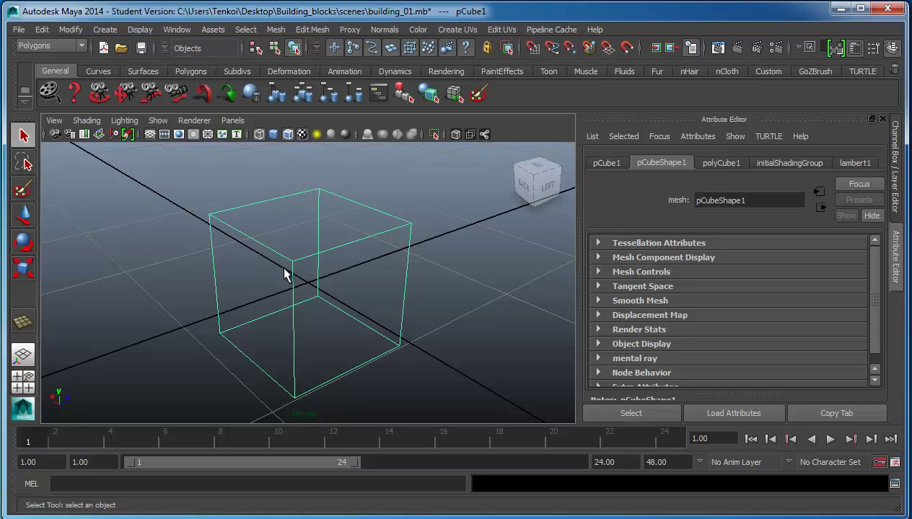
click(93, 120)
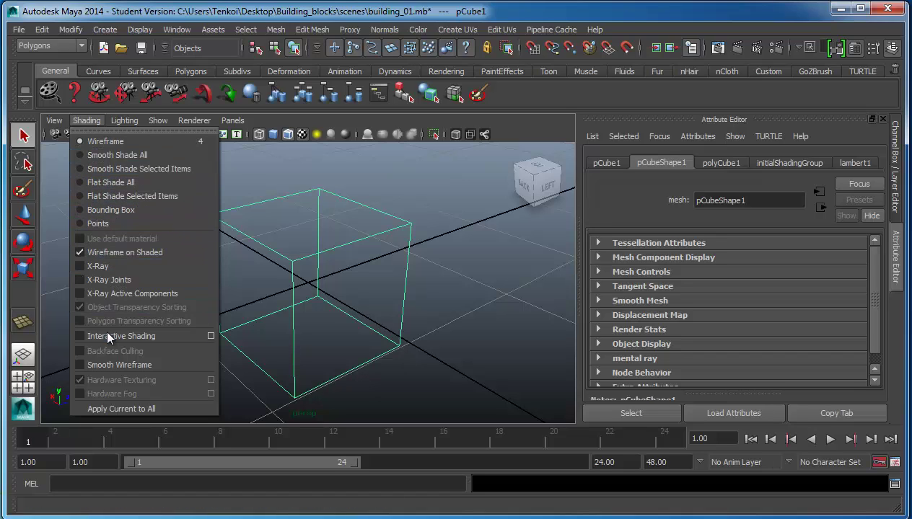
click(104, 156)
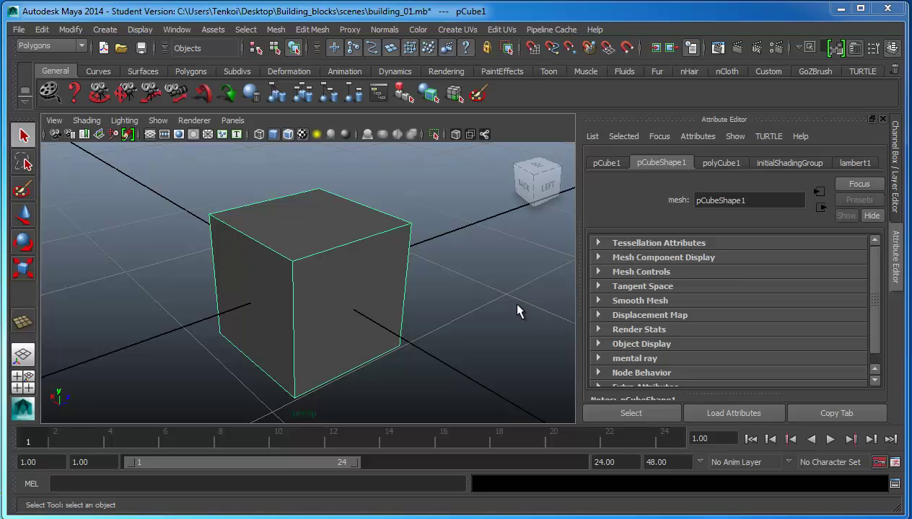
Rename the cube to Block01
click(896, 148)
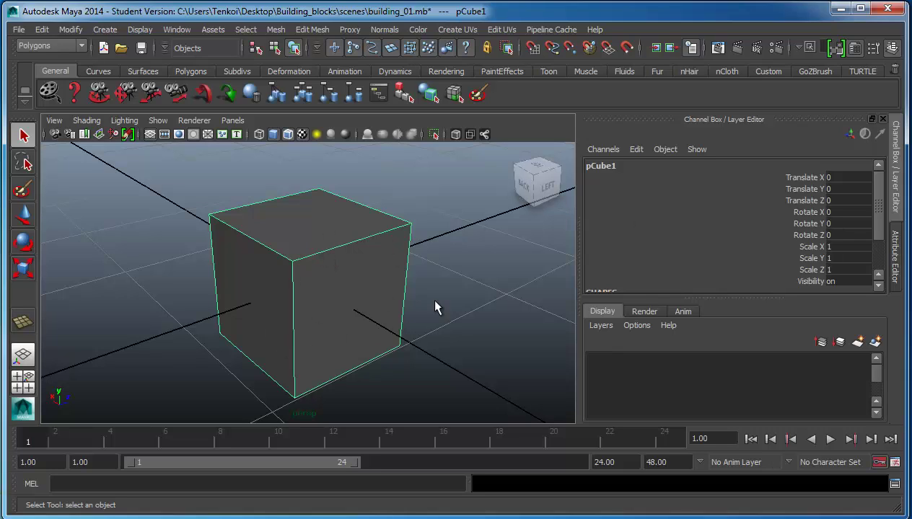
double_click(606, 168)
click(633, 168)
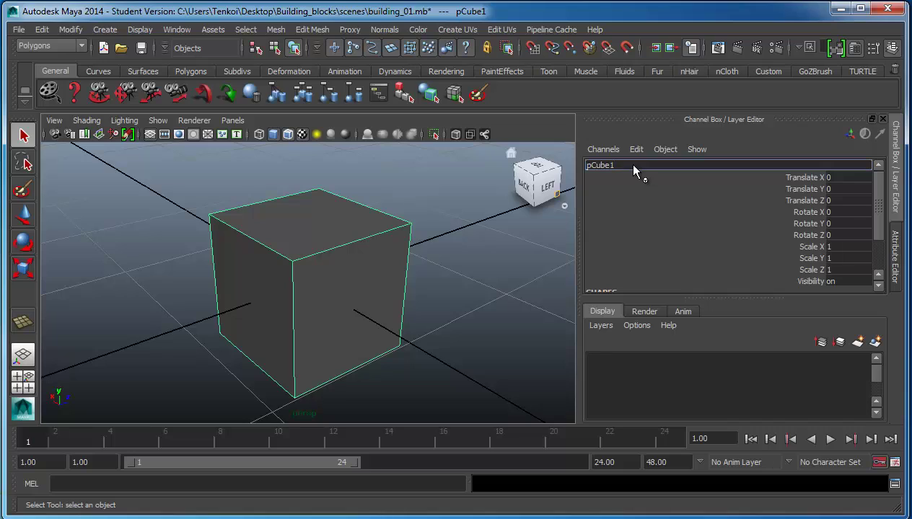
drag(633, 167, 568, 168)
text(Block01)
key(Return)
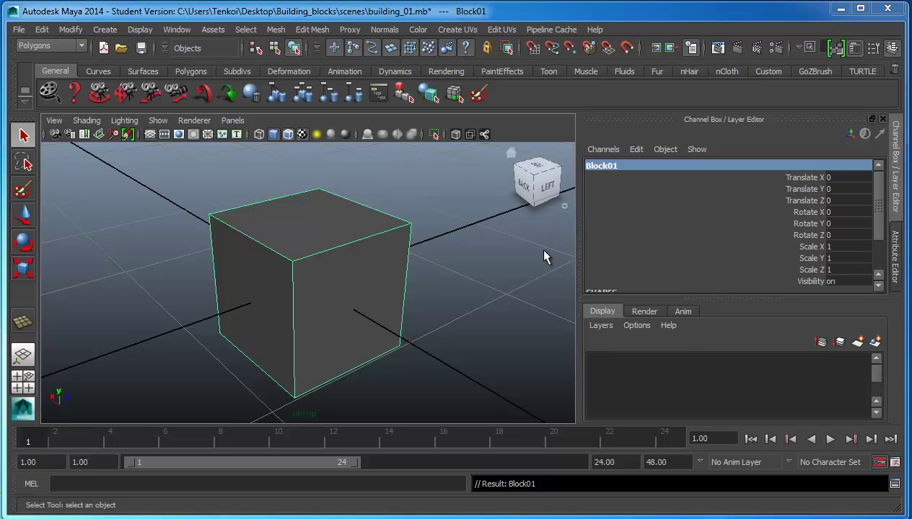
Turn on X-Ray shading in the perspective view and raise Block01 along the Y axis to about 0.671 m
click(85, 121)
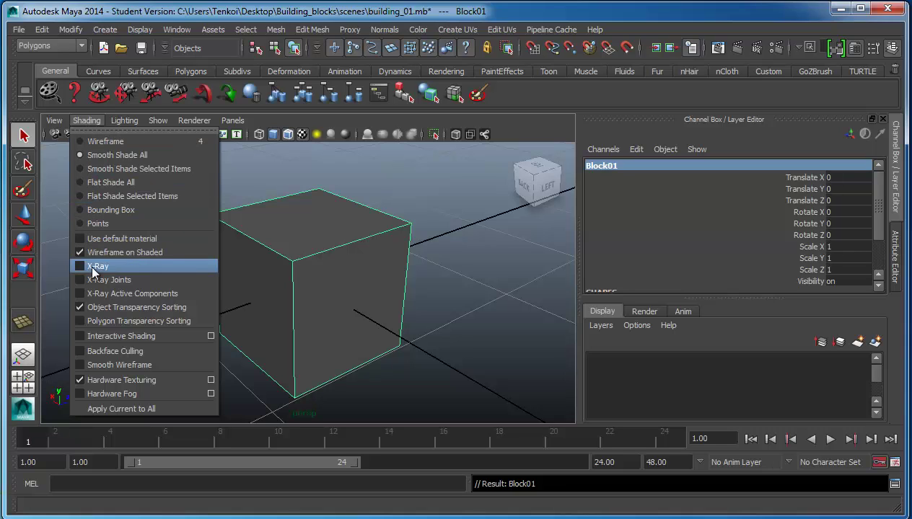
click(93, 266)
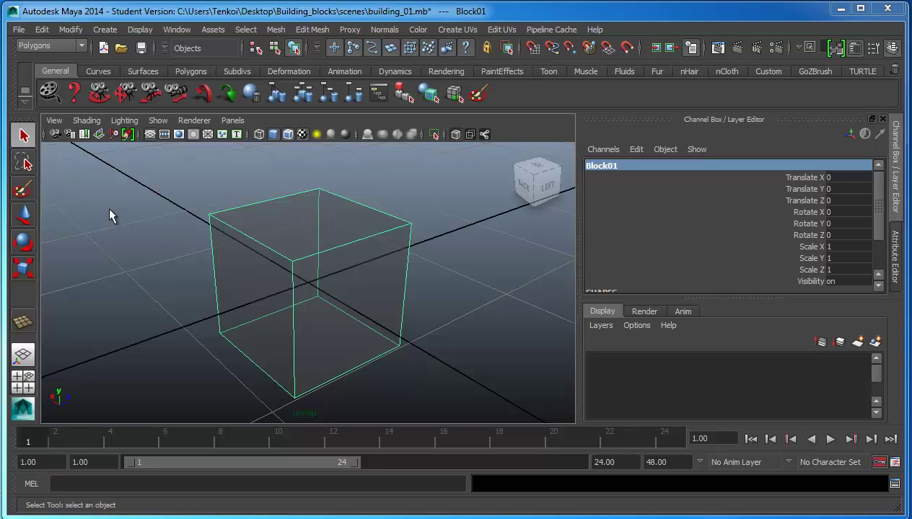
click(264, 246)
key(w)
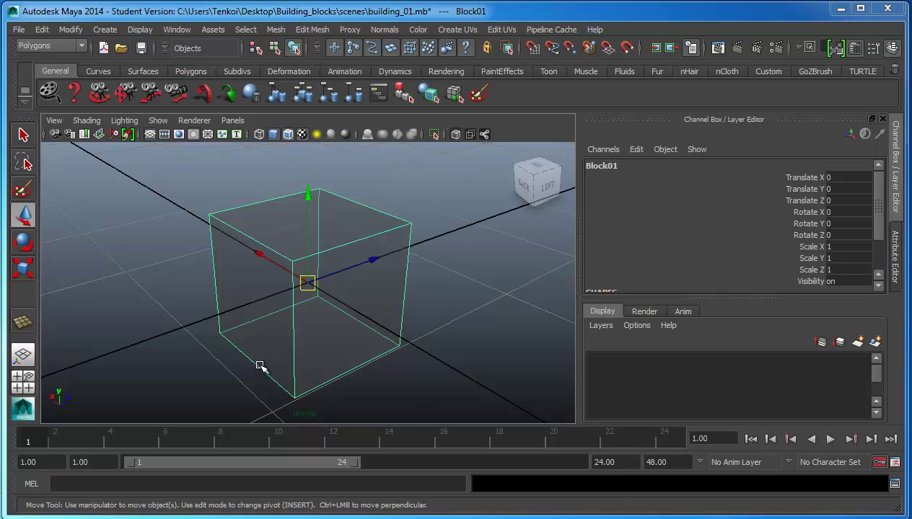
alt+drag(261, 367, 346, 275)
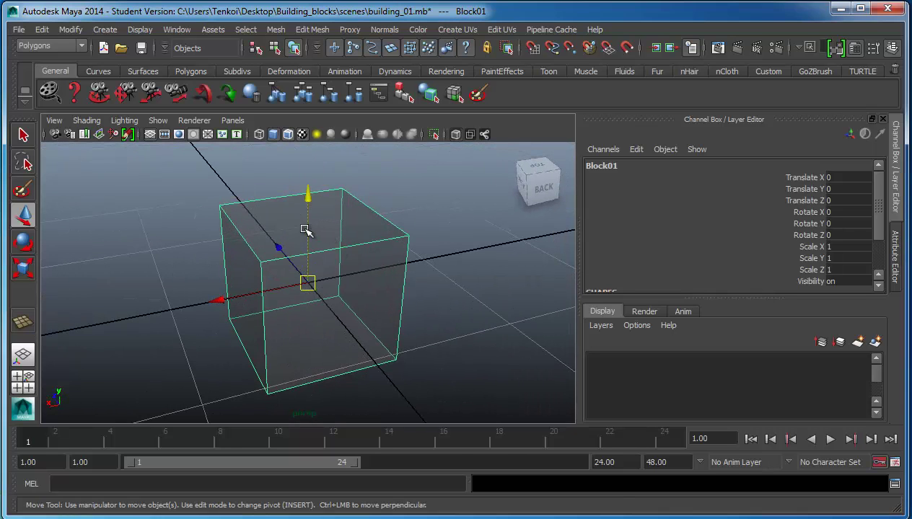
drag(306, 229, 307, 141)
Move Block01's pivot straight down to the centre of its bottom face, at about Y 0.171 m
alt+drag(264, 291, 408, 341)
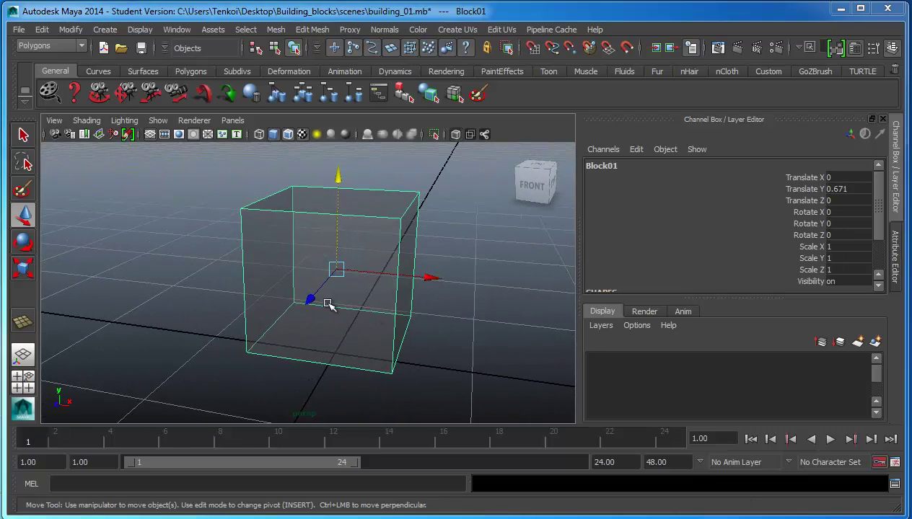
alt+drag(328, 304, 466, 294)
alt+drag(258, 272, 342, 271)
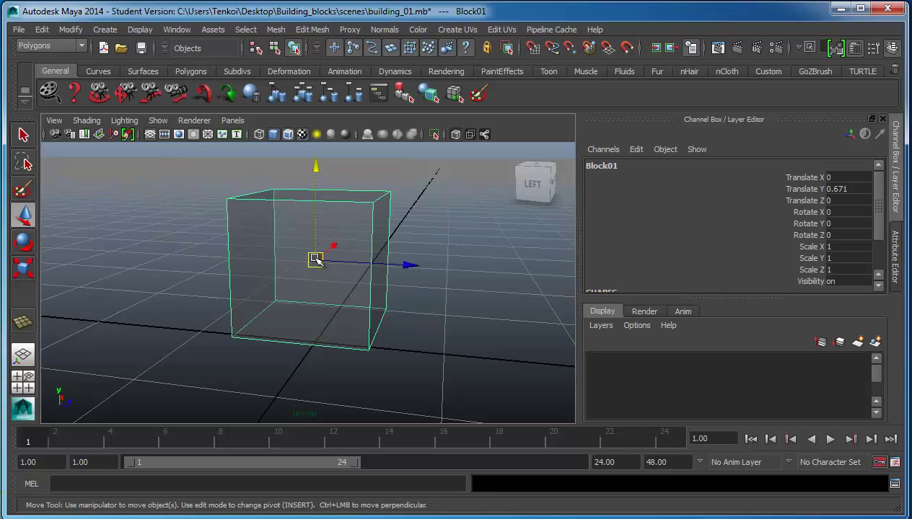
click(317, 262)
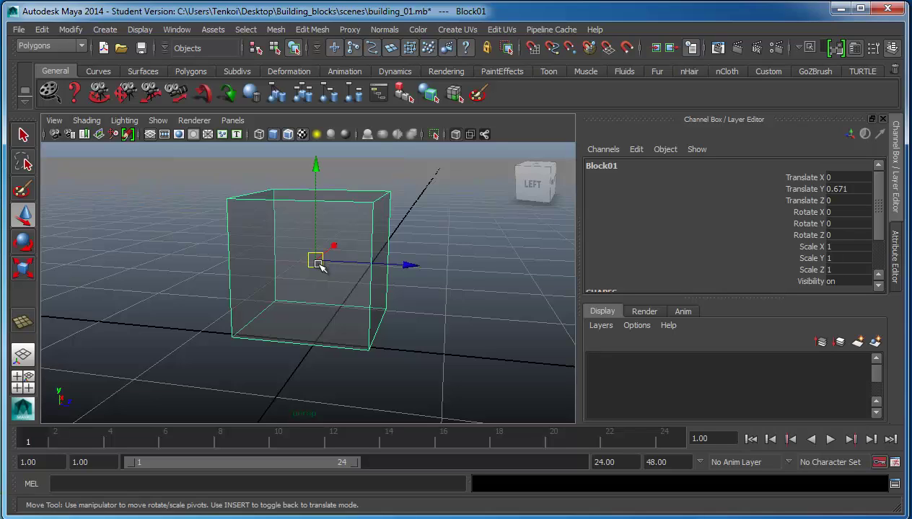
key(Insert)
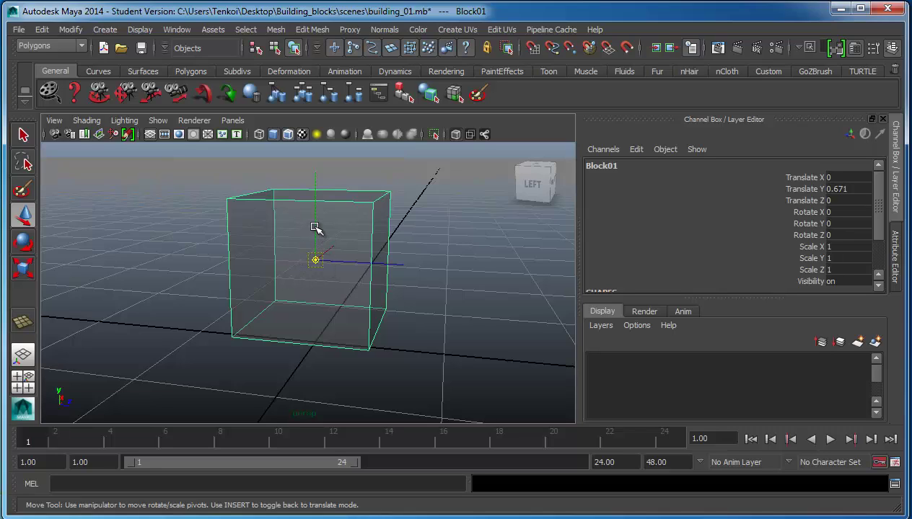
drag(315, 228, 315, 236)
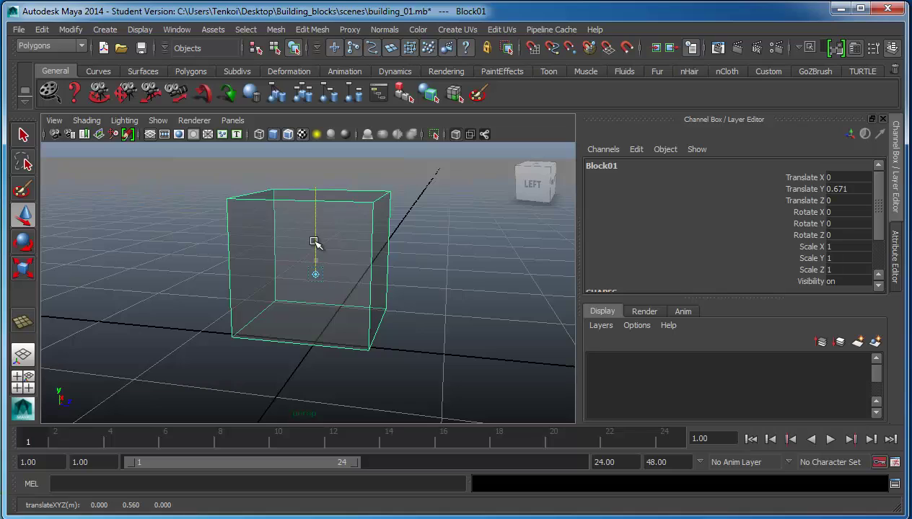
drag(313, 246, 320, 288)
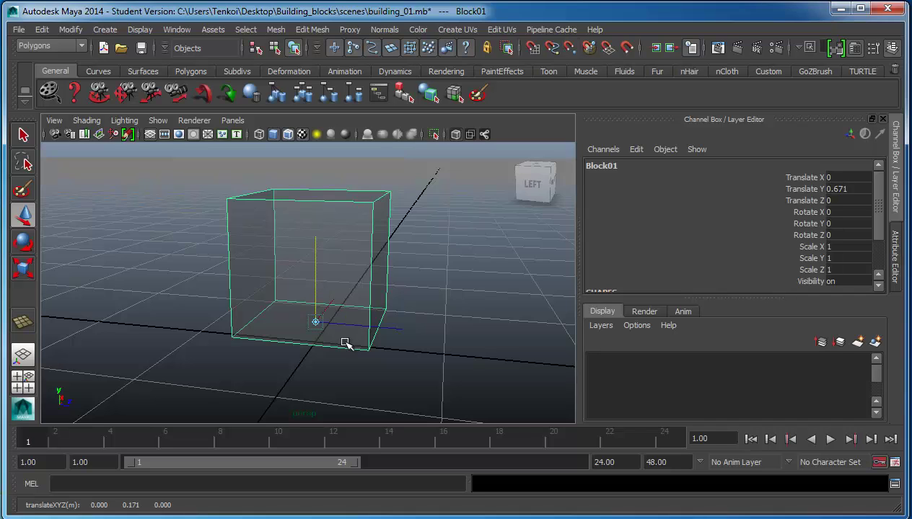
alt+drag(359, 350, 296, 365)
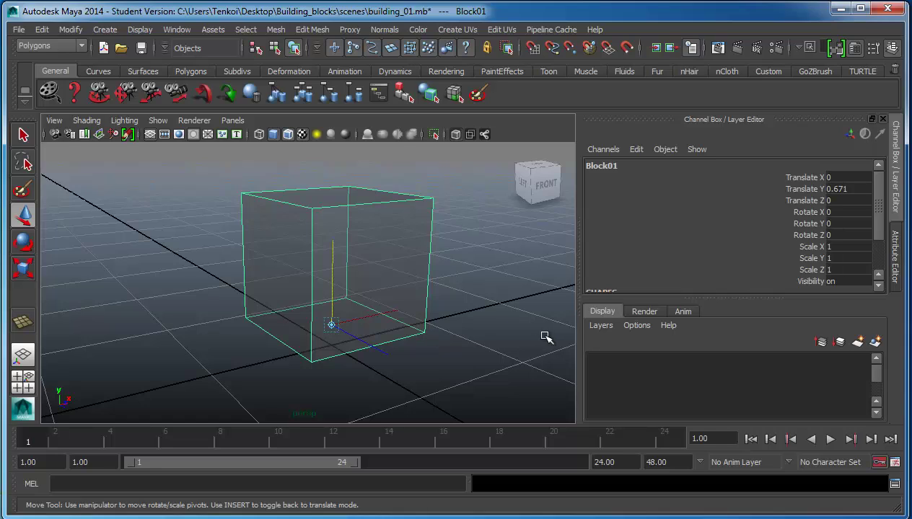
key(Insert)
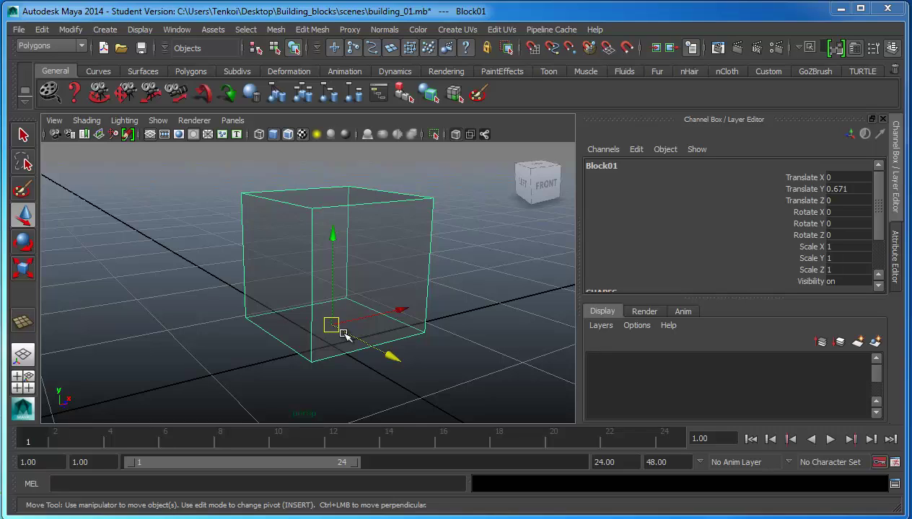
Test the new pivot by rotating Block01 about 7.2 degrees around the X axis, and undo the rotation
click(333, 293)
key(r)
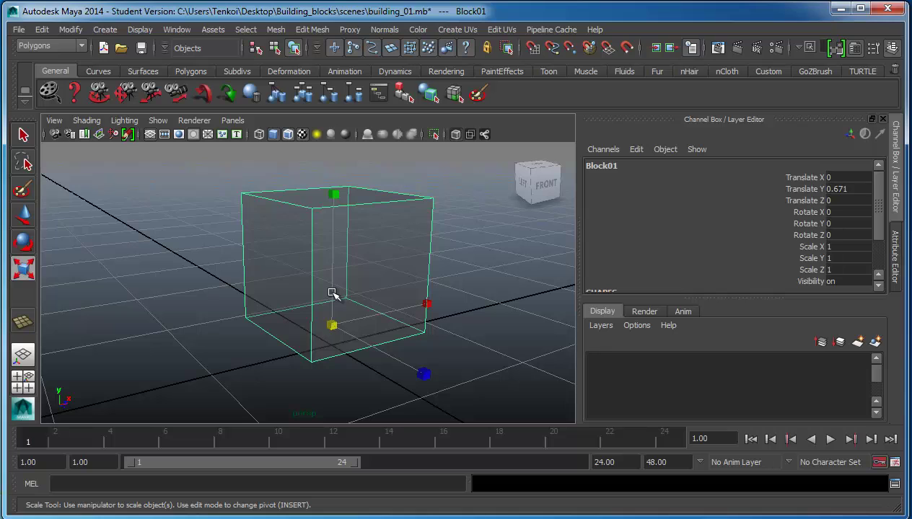
key(e)
click(395, 261)
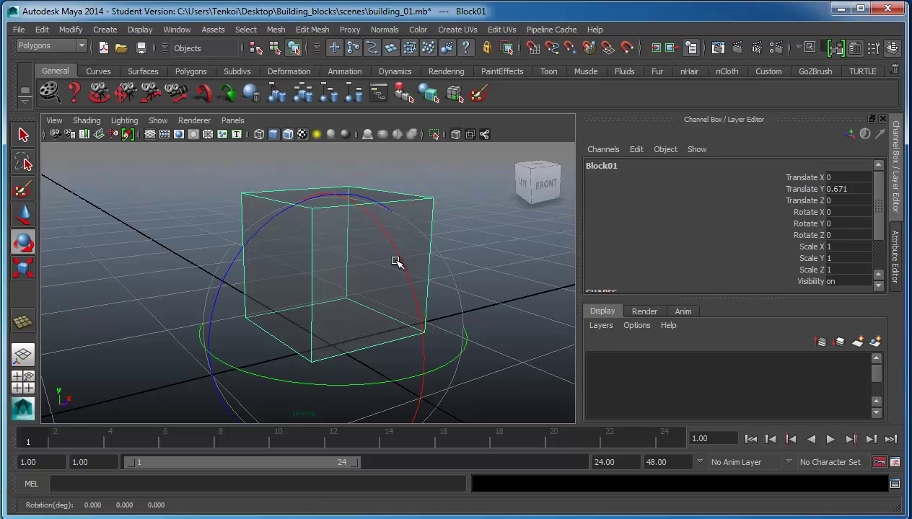
drag(395, 261, 384, 283)
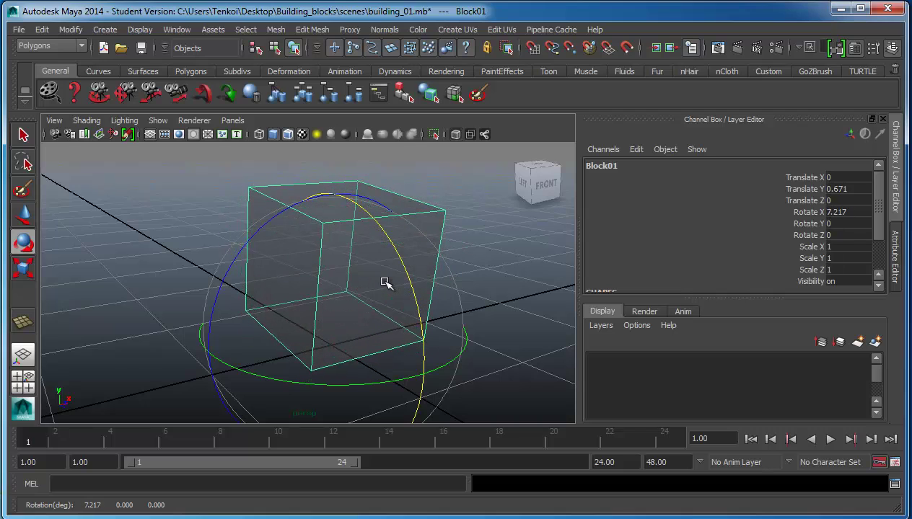
key(ctrl+z)
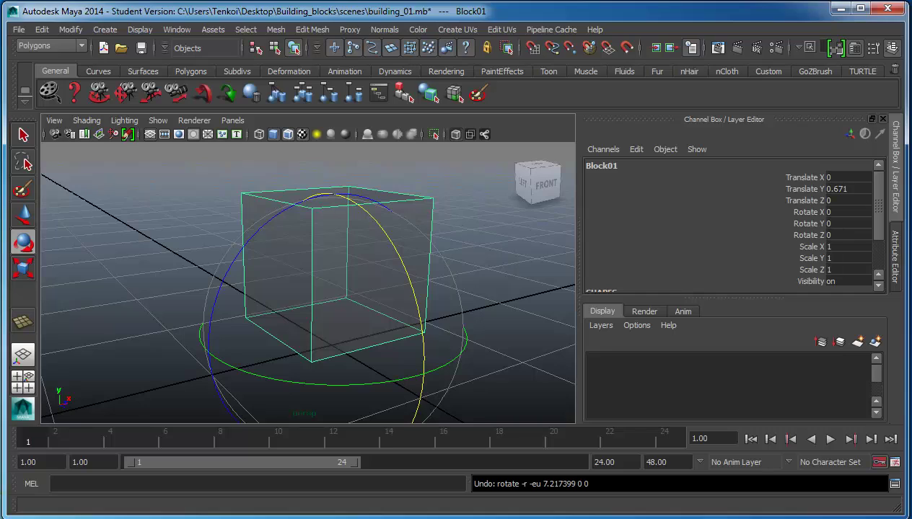
drag(408, 303, 413, 297)
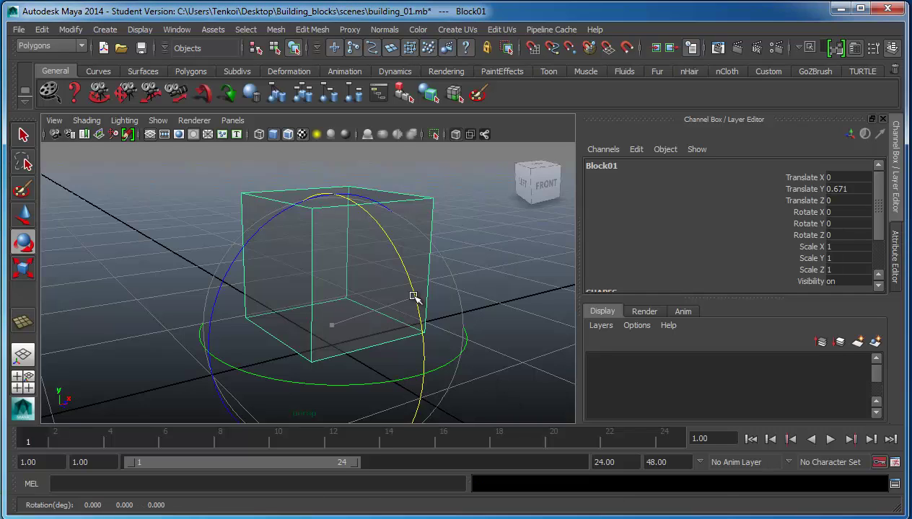
key(w)
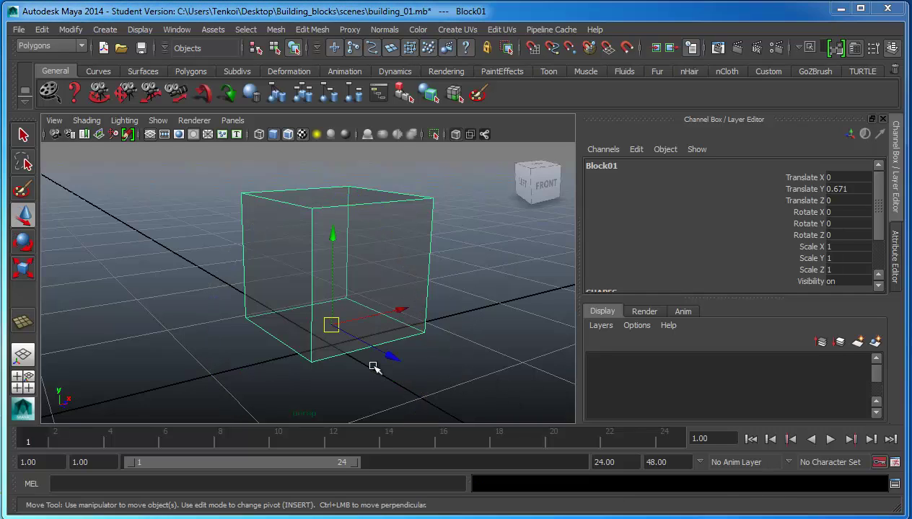
Snap Block01 by its bottom pivot to the grid origin, giving a Translate Y of 0.5
alt+drag(397, 362, 193, 367)
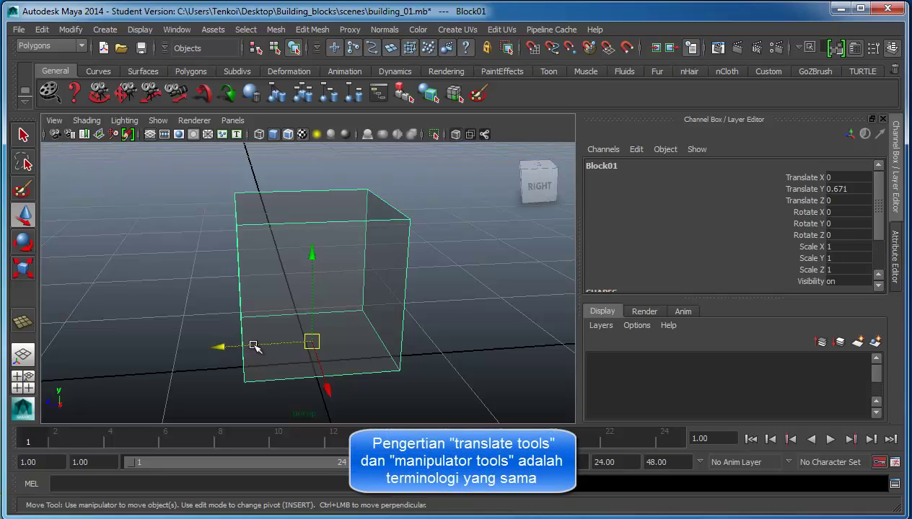
key(x)
drag(254, 346, 347, 341)
key(x)
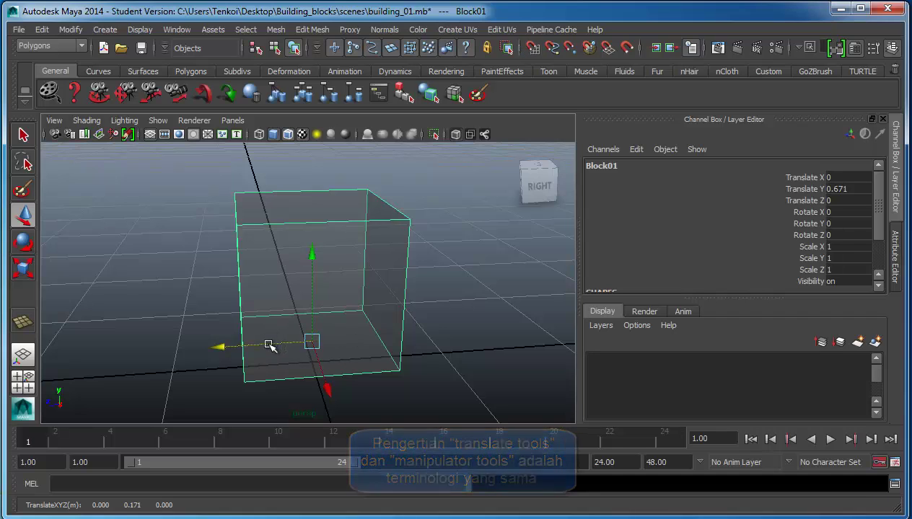
drag(270, 347, 313, 342)
alt+drag(238, 337, 369, 325)
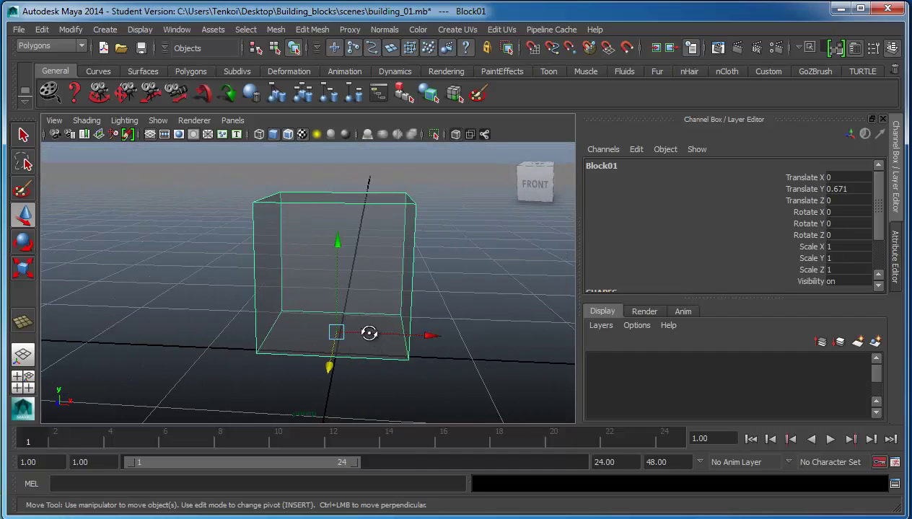
alt+drag(369, 333, 333, 366)
key(x)
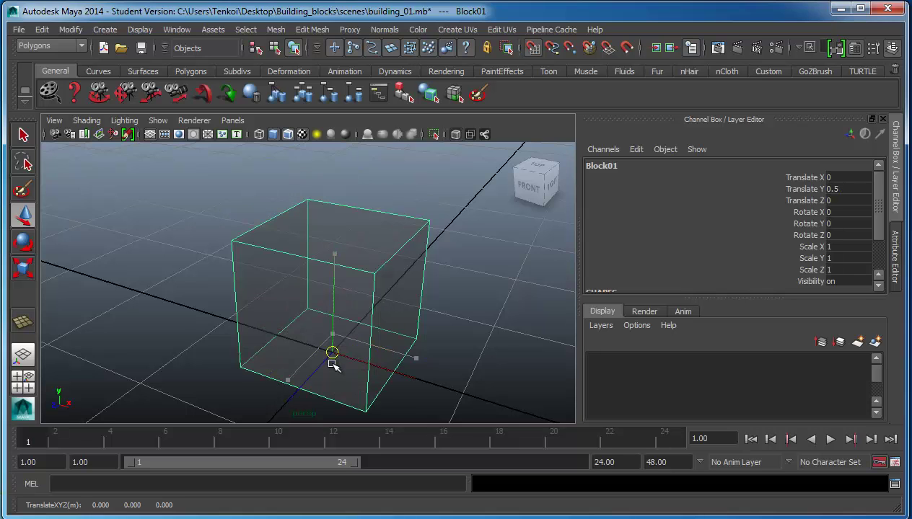
alt+drag(275, 367, 396, 334)
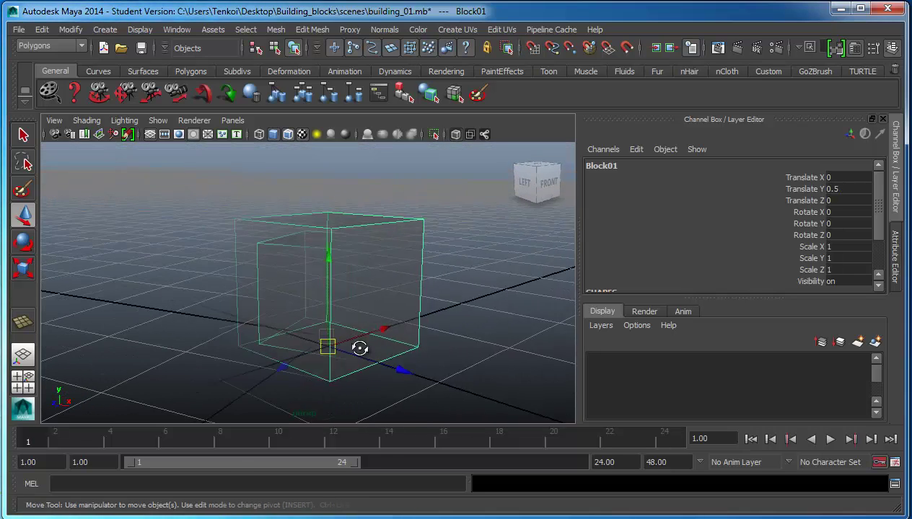
alt+drag(360, 349, 350, 305)
Save the scene as building_03.mb in the project's scenes folder, accepting the student version notice
click(20, 29)
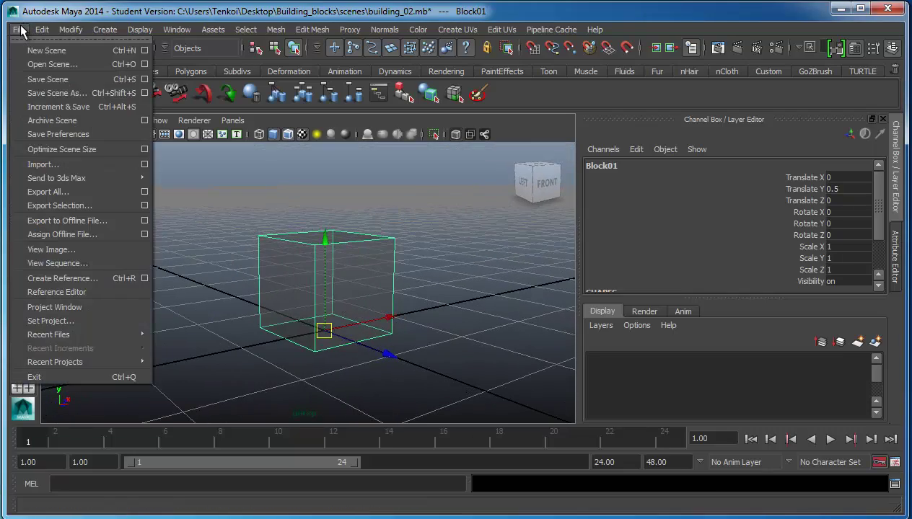
click(71, 96)
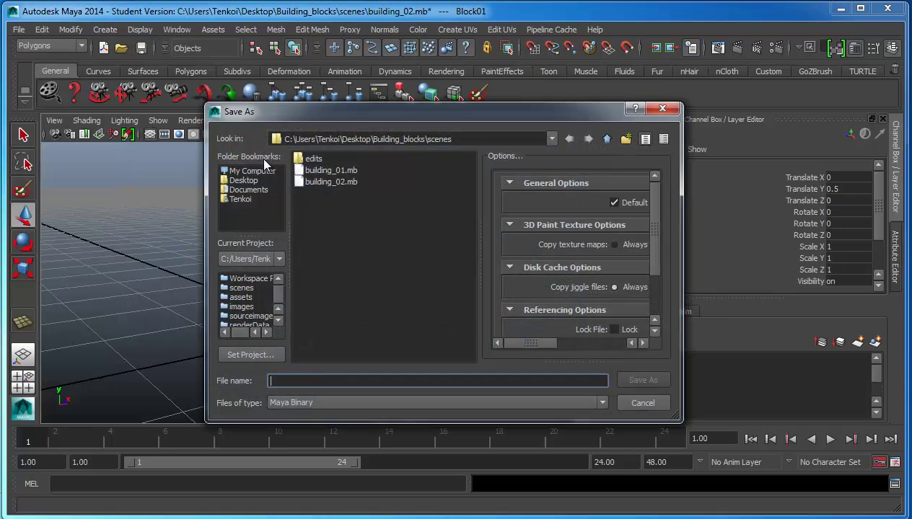
click(344, 183)
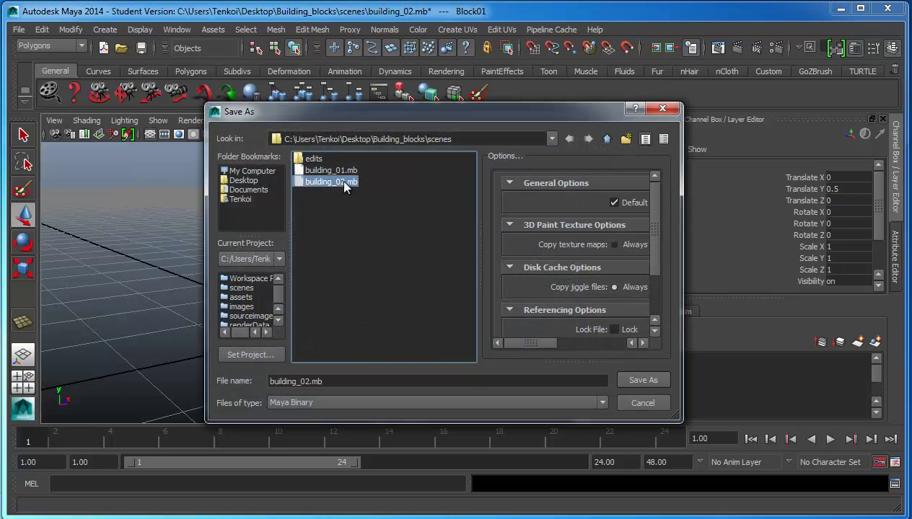
click(307, 381)
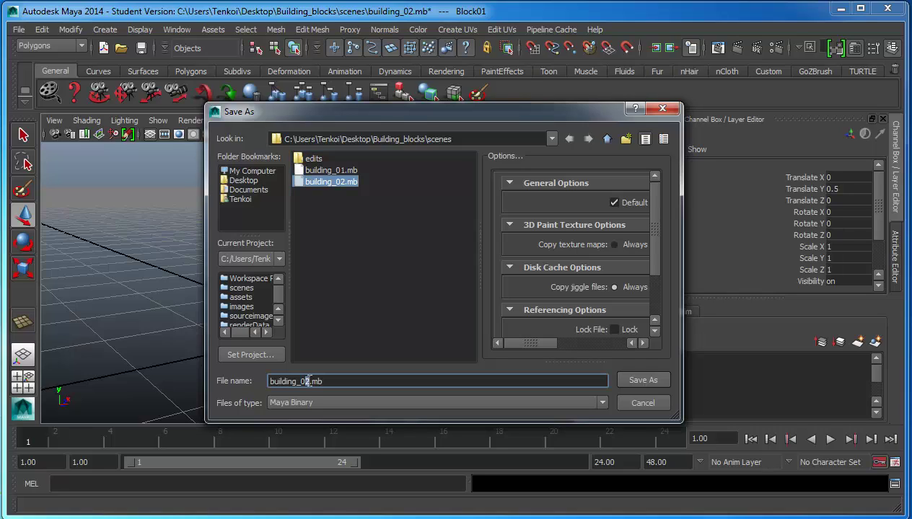
text(3)
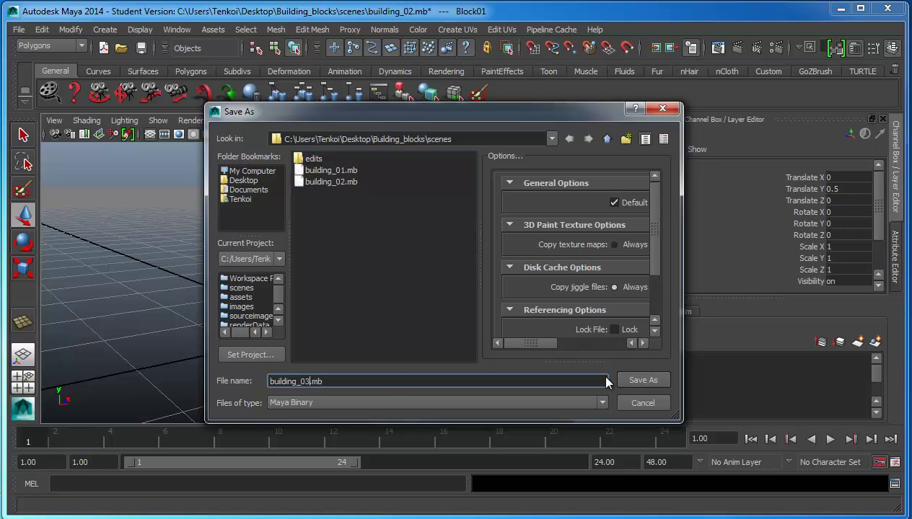
click(644, 380)
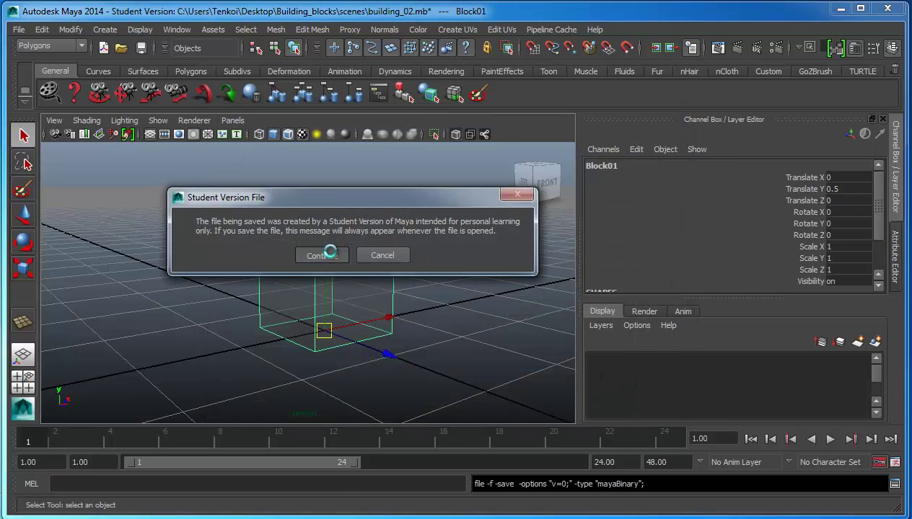
click(326, 254)
key(w)
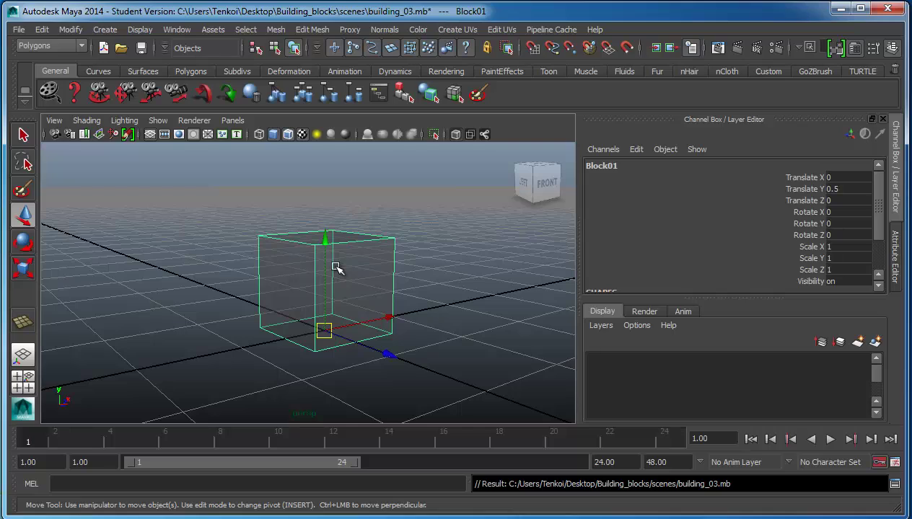